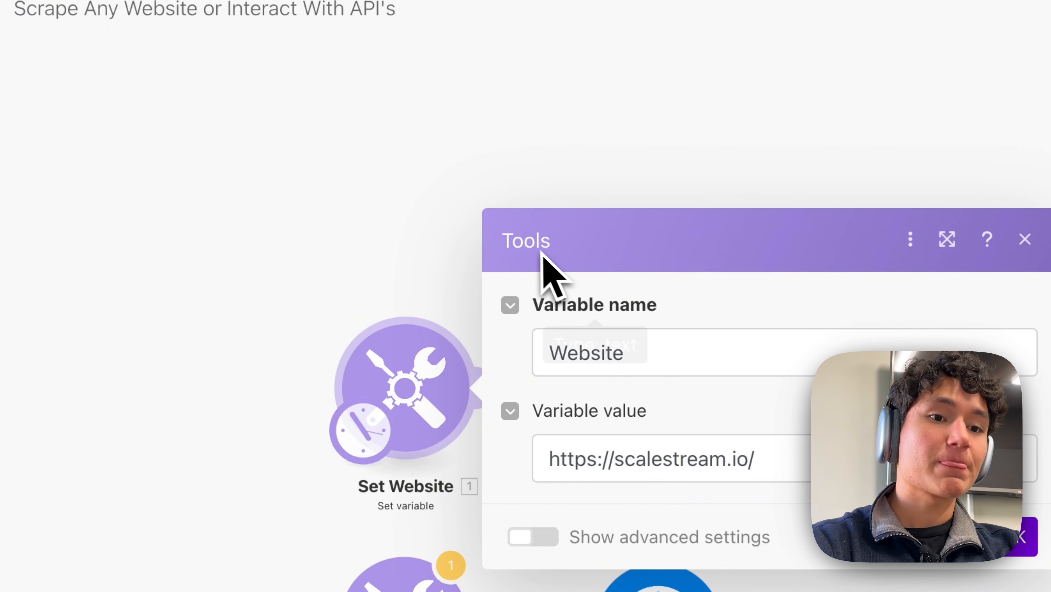
Step: Close the website variable's settings and reposition the Set Website module in front of Get All Website Data
click(722, 450)
click(583, 98)
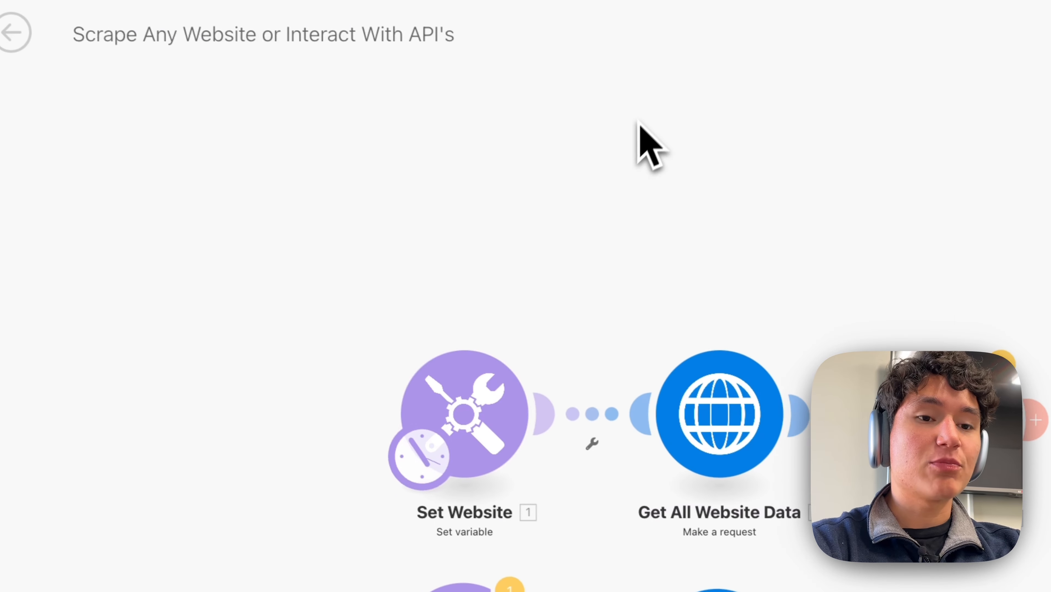
drag(443, 417, 382, 417)
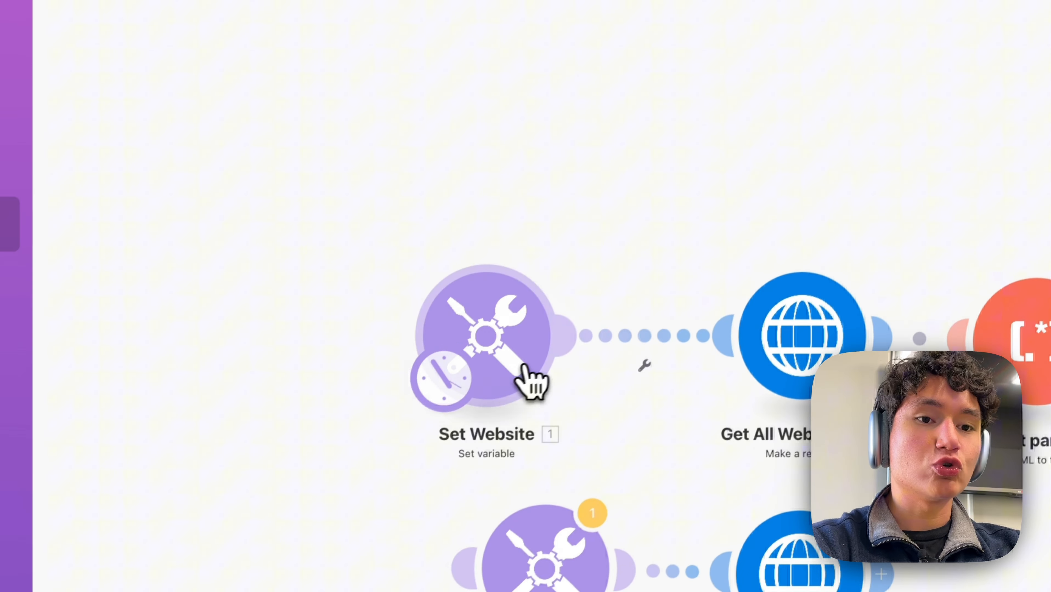
drag(533, 381, 369, 386)
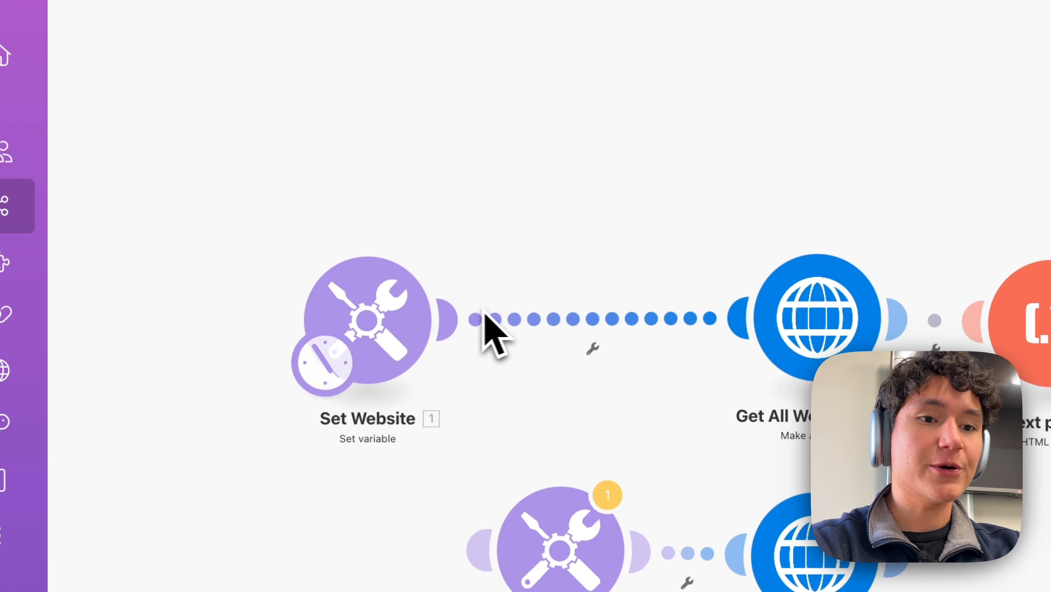
drag(385, 317, 552, 310)
click(552, 310)
click(533, 239)
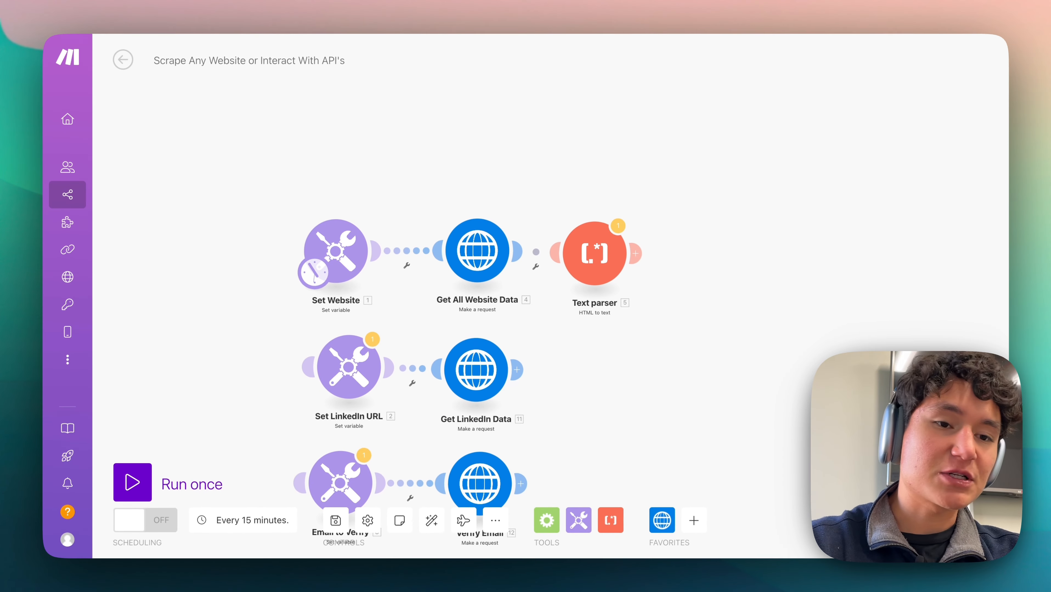
Step: Review the variable name and value configured in the Set Website module
click(358, 244)
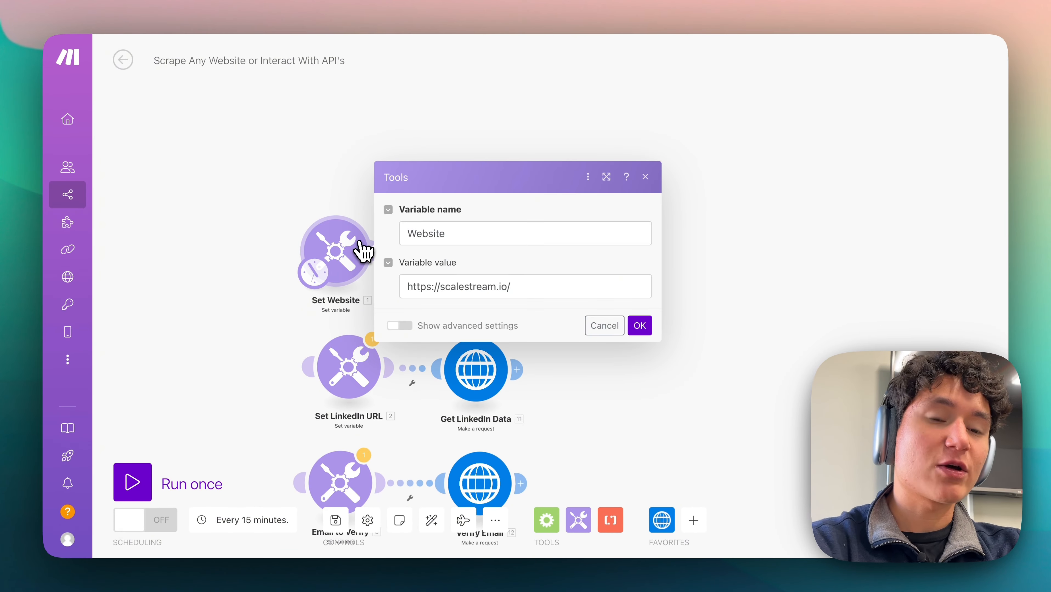
click(311, 198)
click(350, 241)
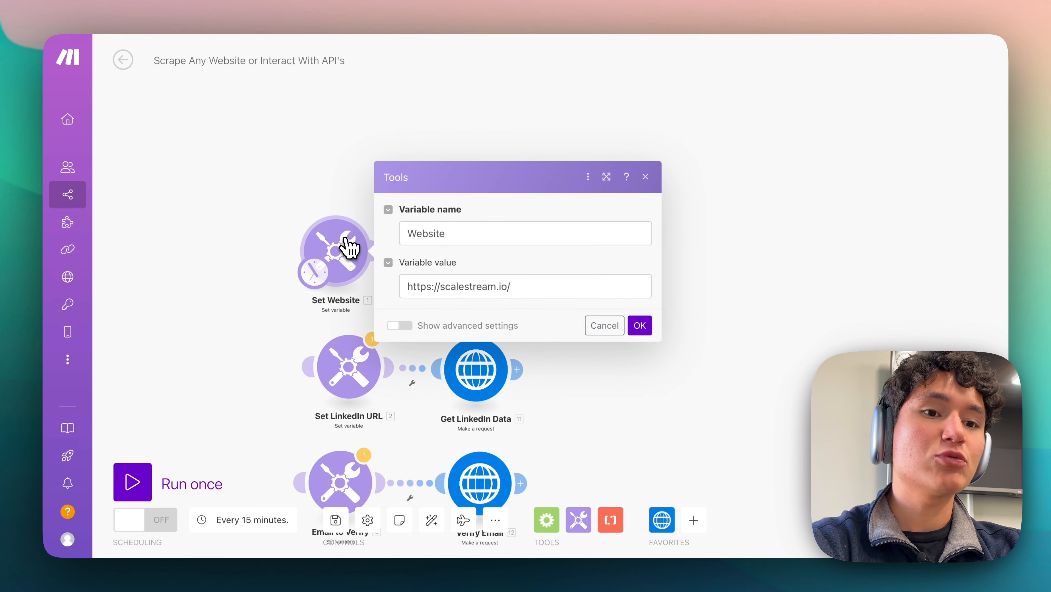
click(347, 224)
click(348, 253)
click(338, 168)
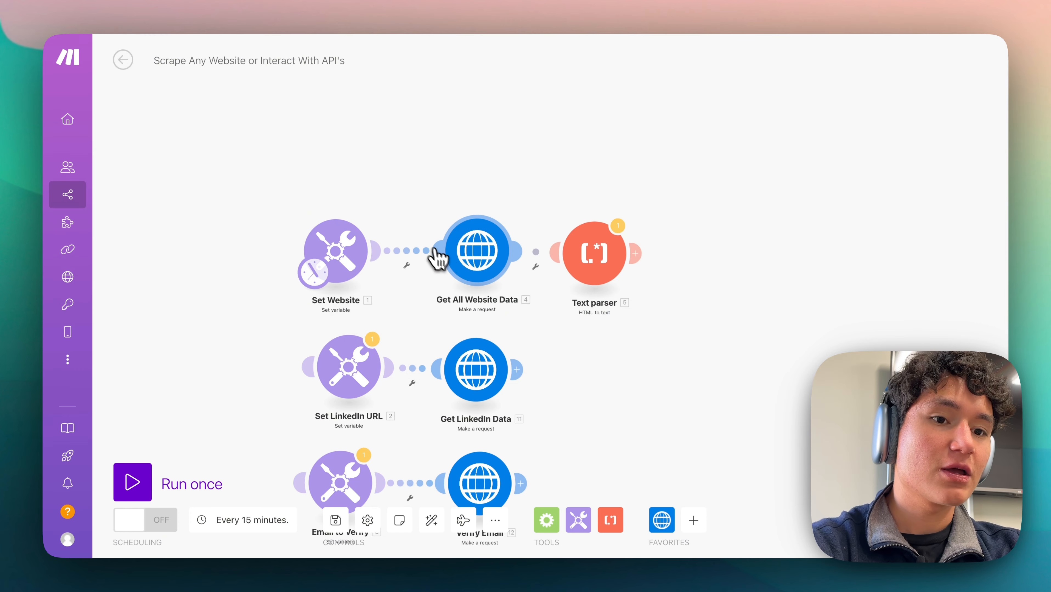
Step: Shift the Get All Website Data module slightly closer to Set Website and realign the Text parser module beside it
click(467, 255)
click(509, 233)
drag(487, 250, 478, 249)
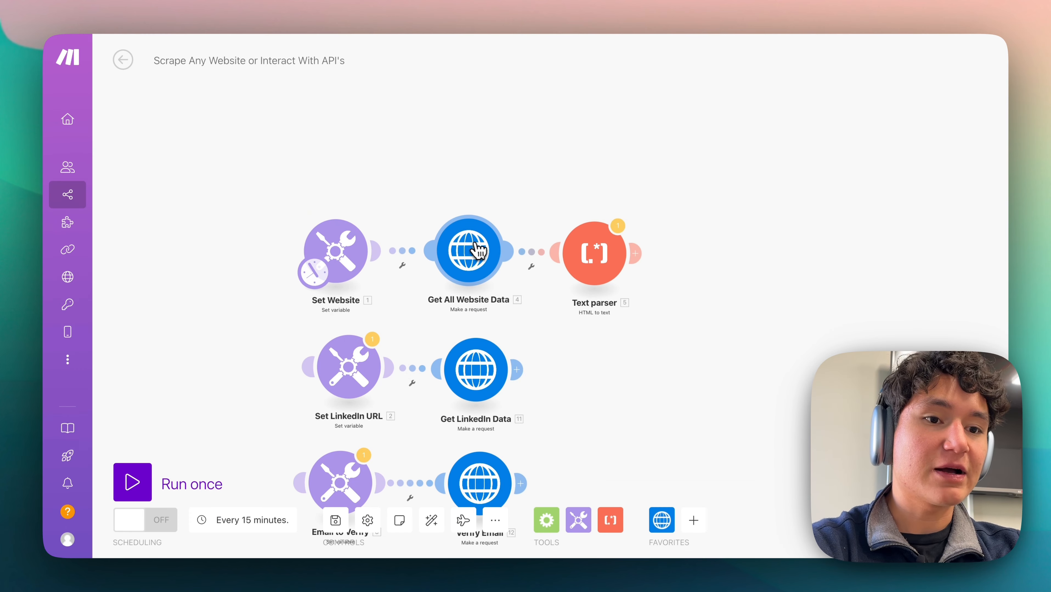
mouse_move(604, 258)
mouse_down()
mouse_move(593, 258)
mouse_move(615, 254)
mouse_up()
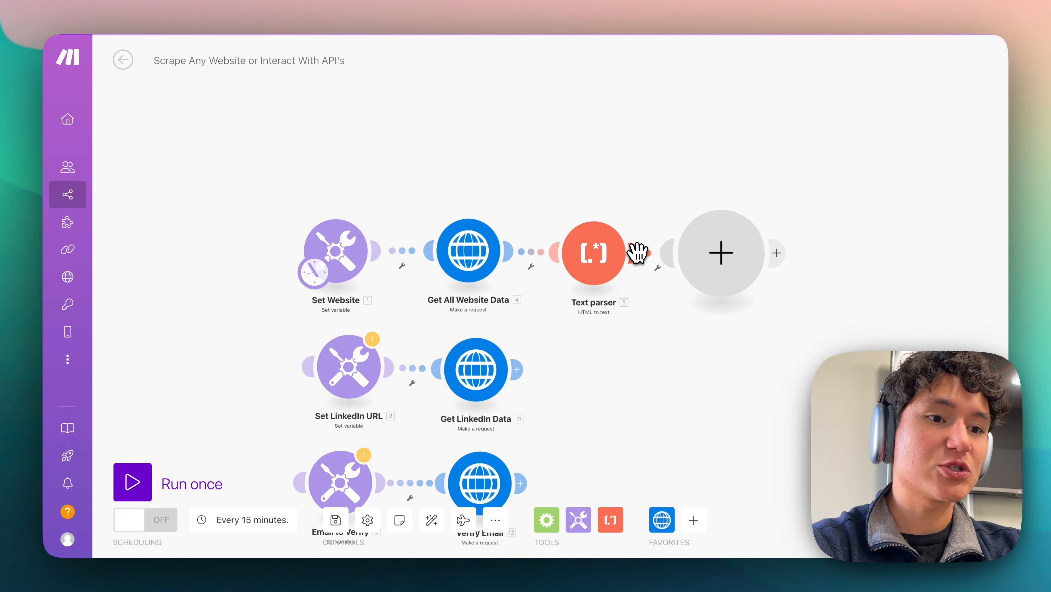
click(634, 253)
text(chat)
key(BackSpace)
key(BackSpace)
key(BackSpace)
key(BackSpace)
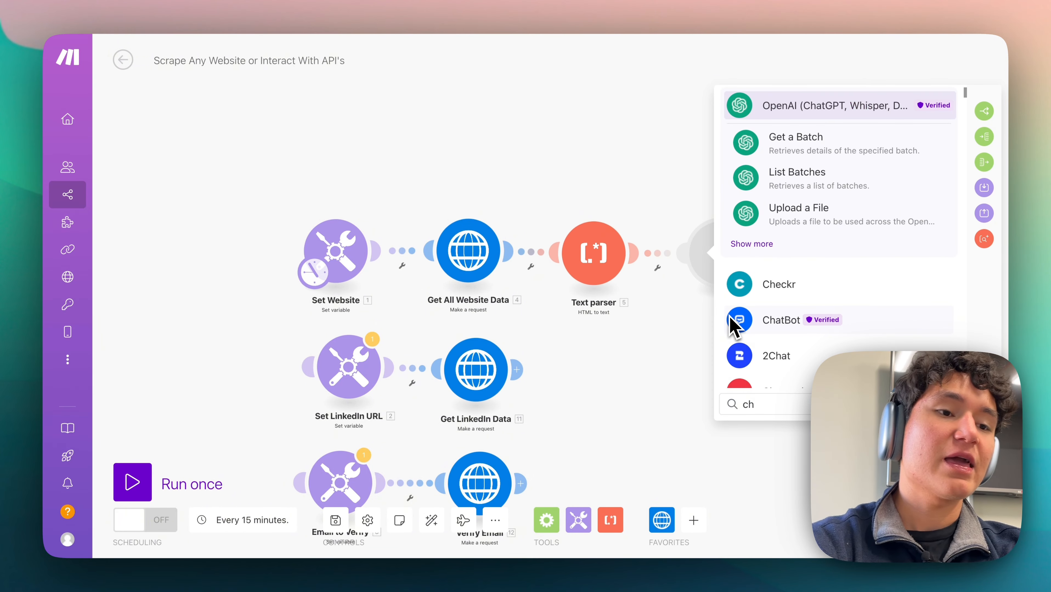
click(650, 332)
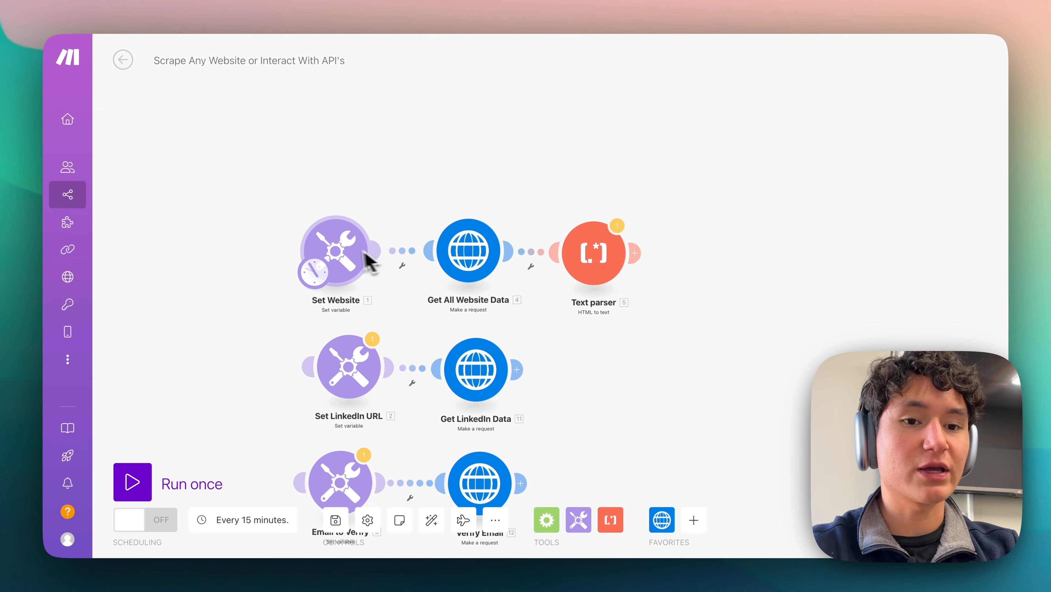
Step: Run the scenario once, proceeding despite the Text parser warning
click(140, 482)
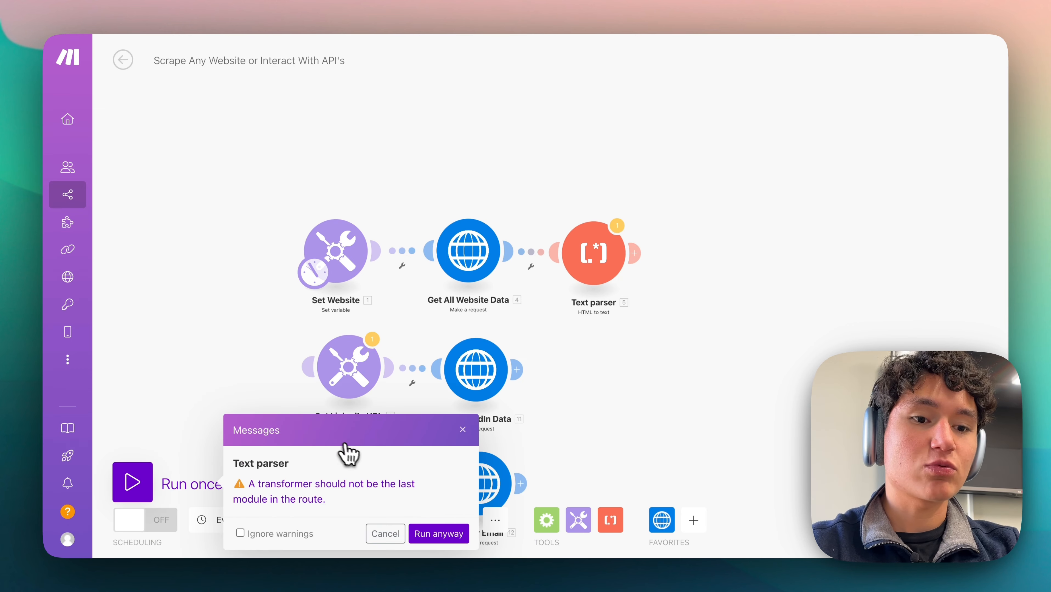
click(349, 288)
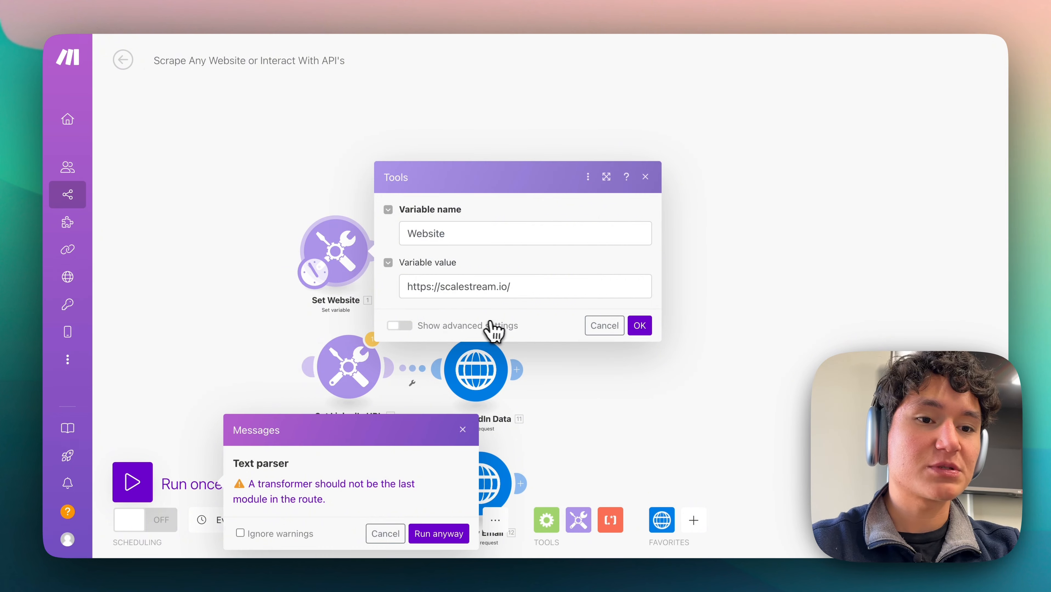
click(589, 331)
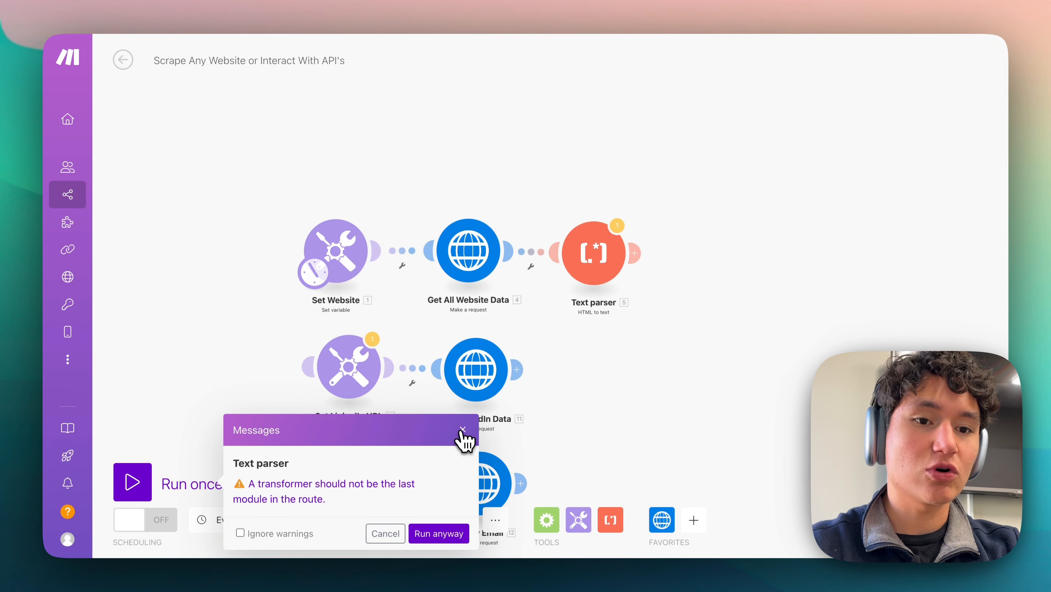
click(440, 534)
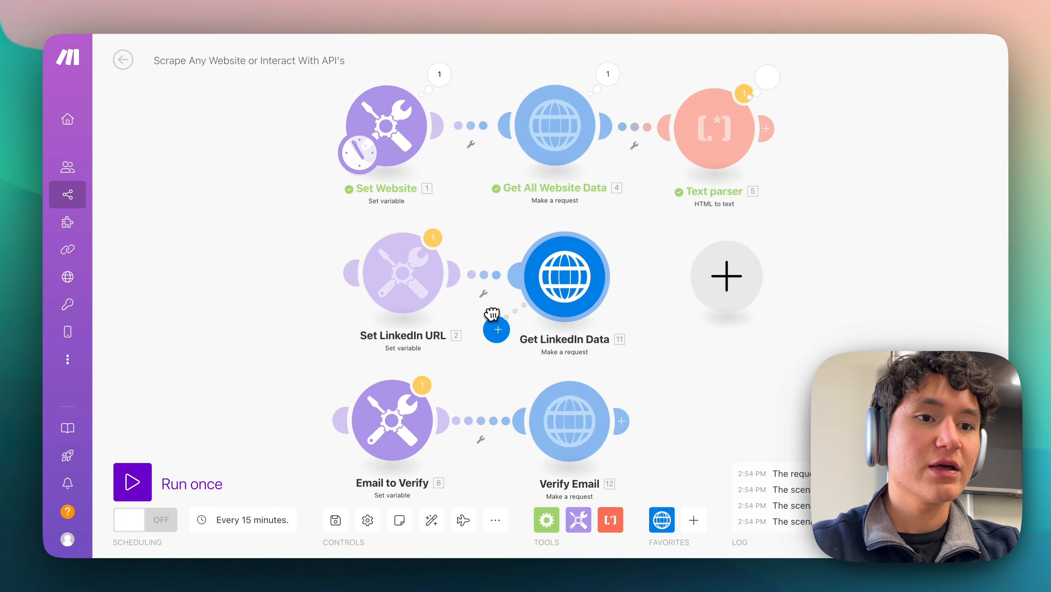
scroll(587, 257, up, 3)
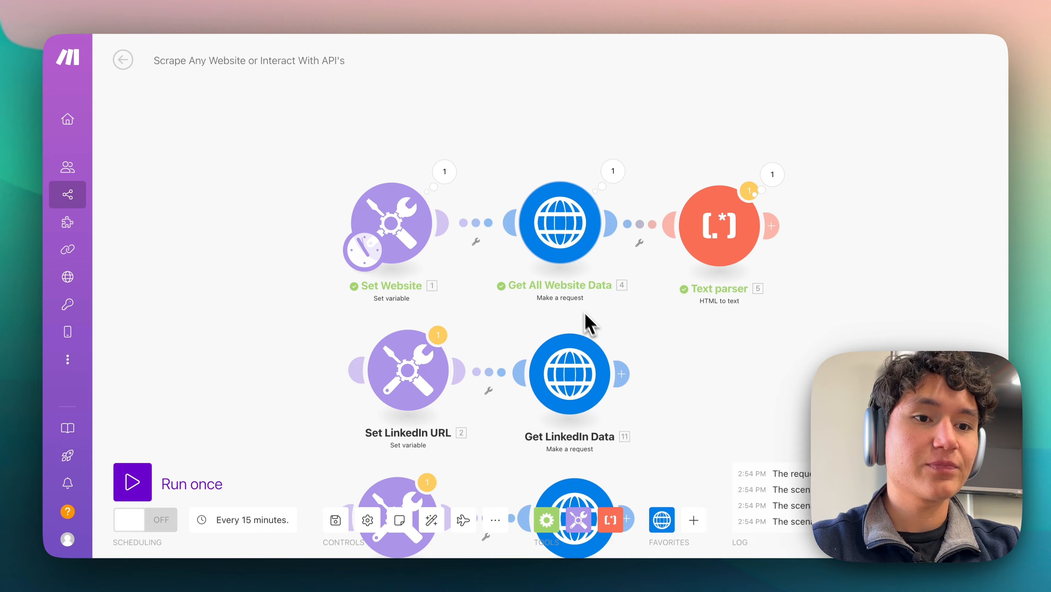
Step: Examine the raw page data in the output bundle of the Get All Website Data request
click(601, 190)
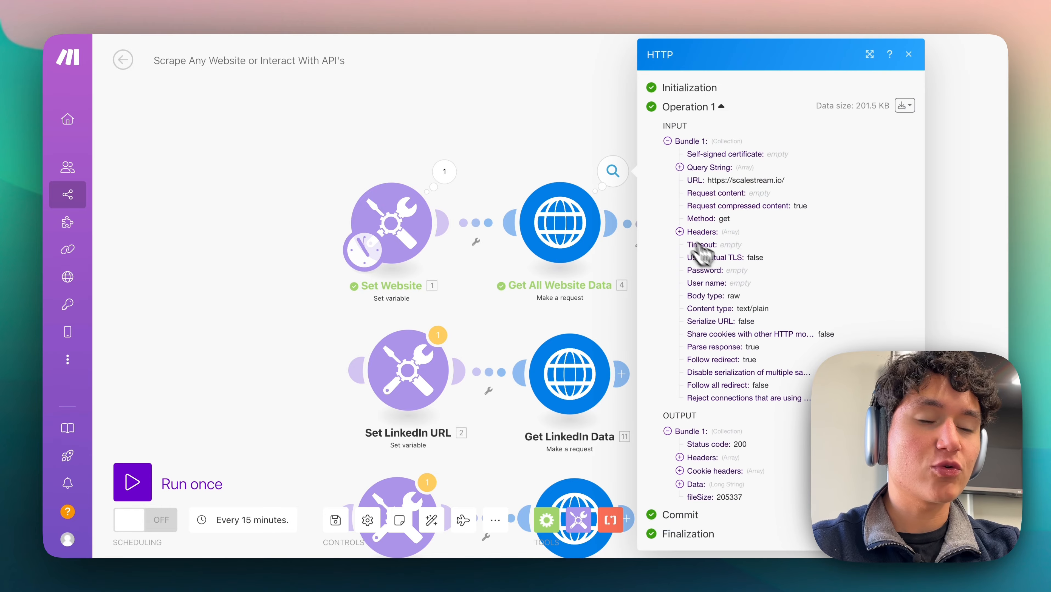
click(696, 485)
scroll(705, 491, down, 15)
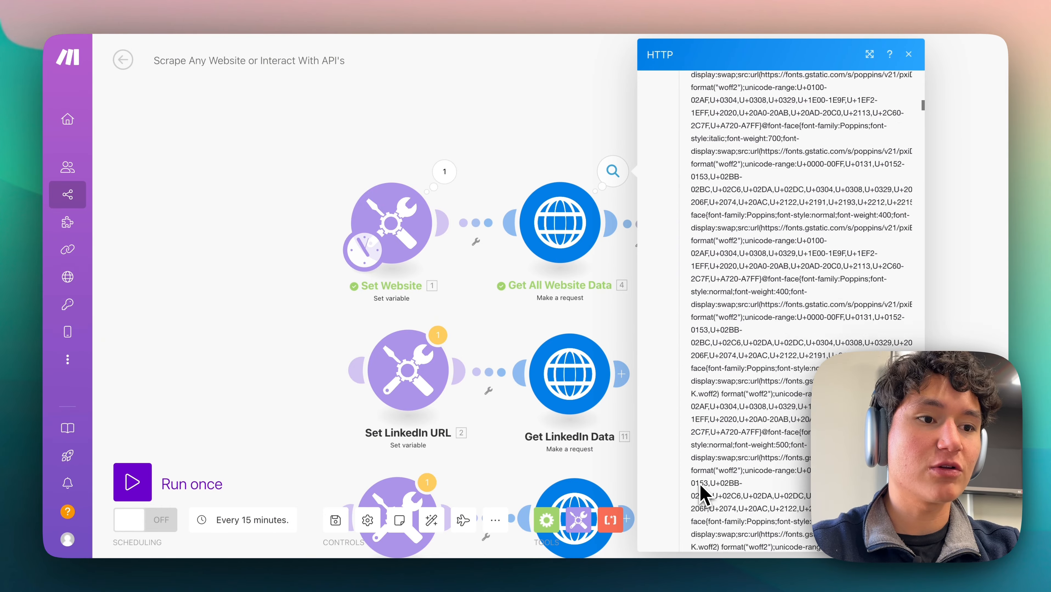
scroll(704, 496, down, 20)
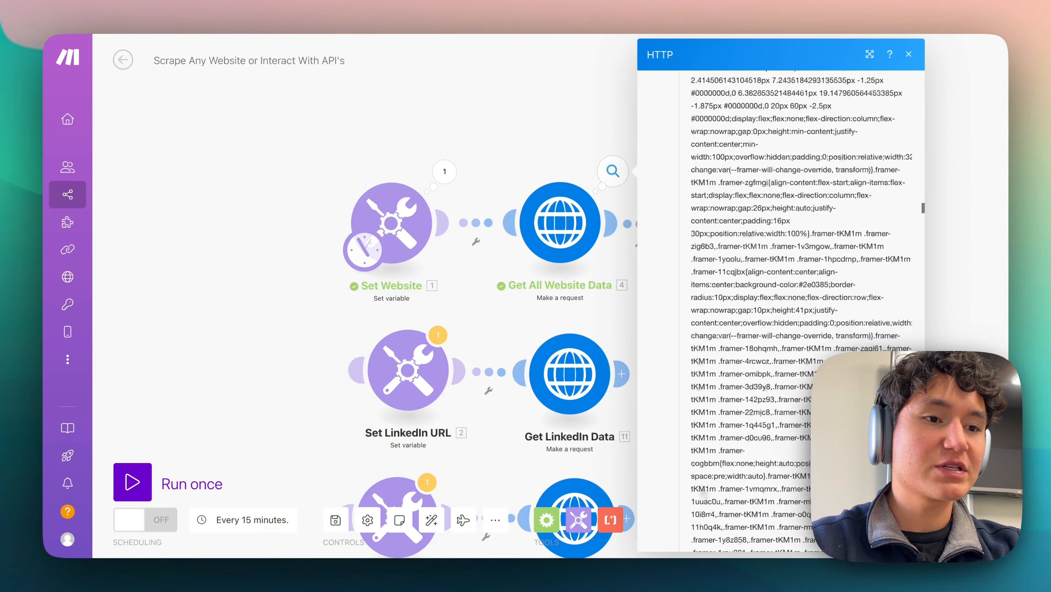
scroll(704, 496, down, 10)
click(603, 319)
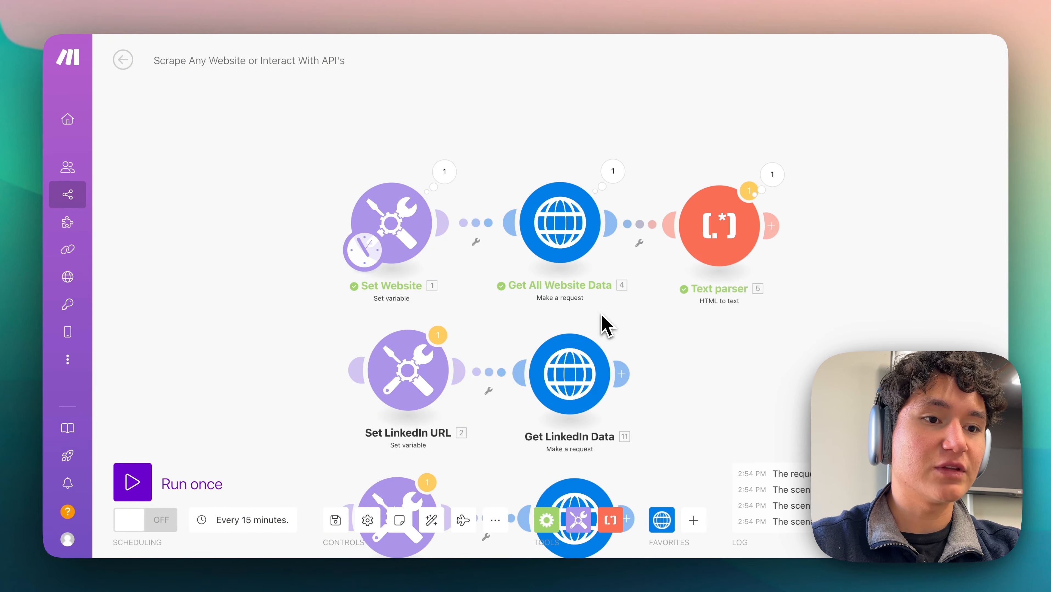
Step: Examine the plain website text in the Text parser's output bundle
click(788, 183)
click(844, 201)
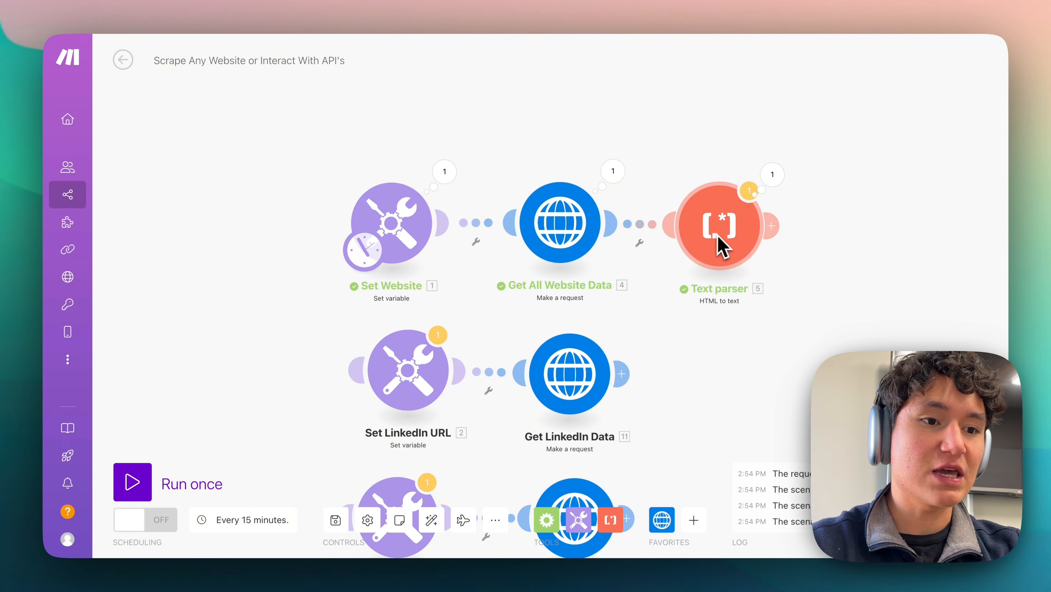
click(769, 178)
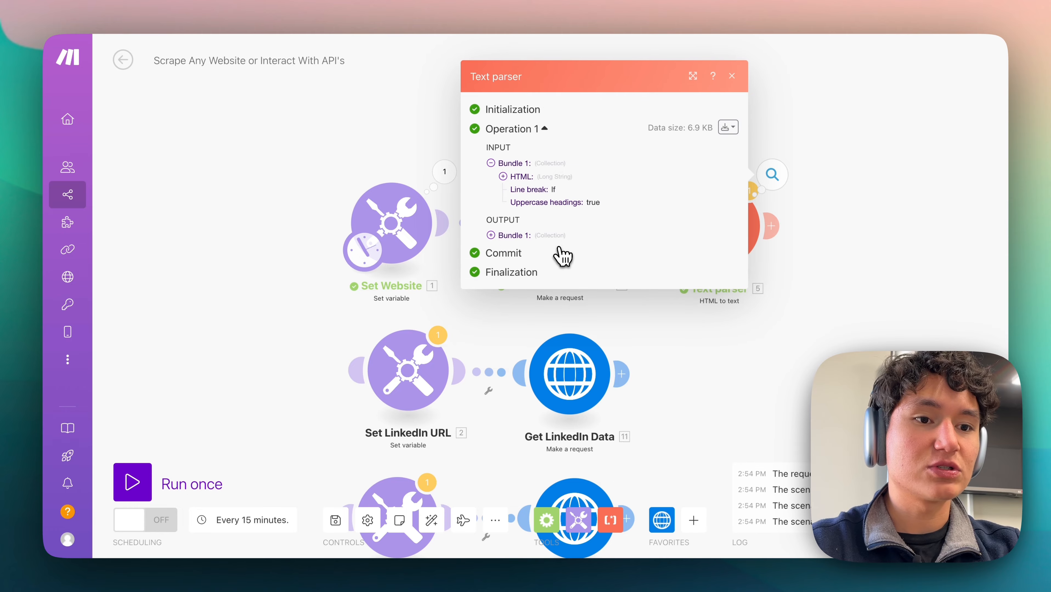
click(559, 243)
scroll(572, 349, down, 20)
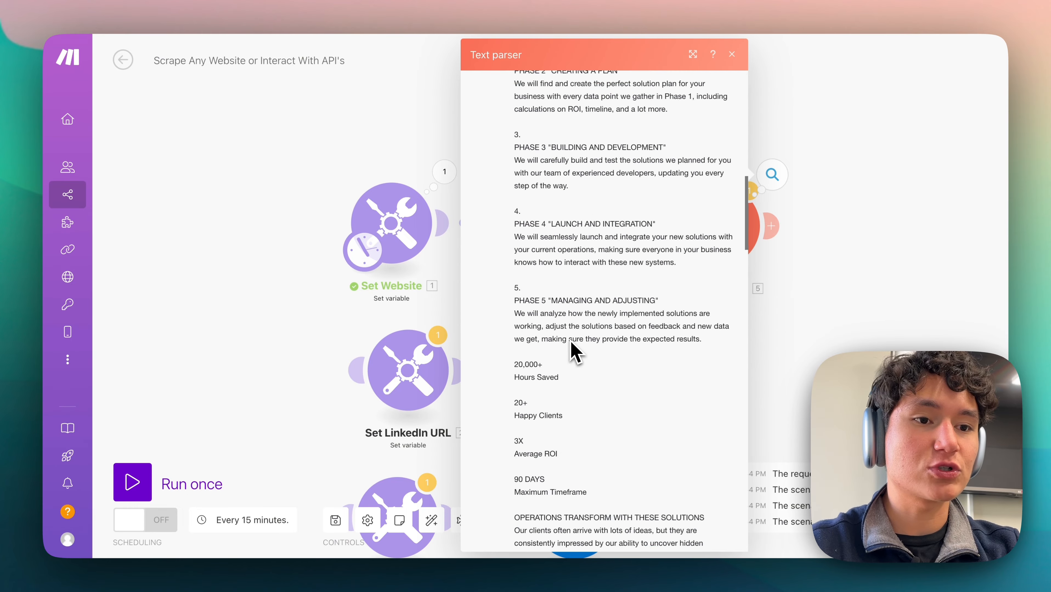
scroll(573, 350, down, 8)
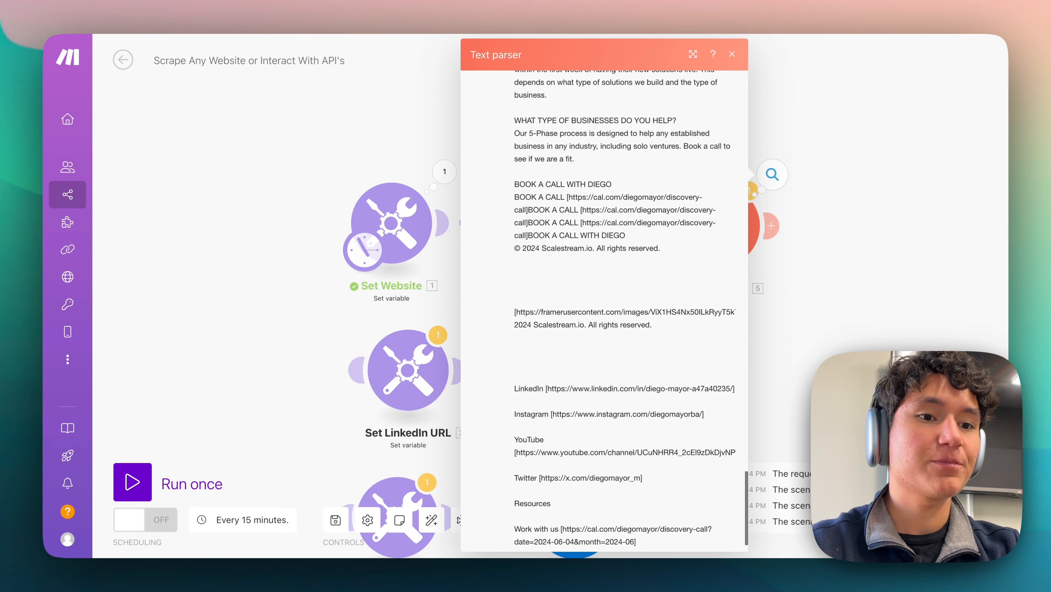
scroll(572, 351, up, 20)
scroll(572, 351, up, 5)
scroll(572, 351, down, 8)
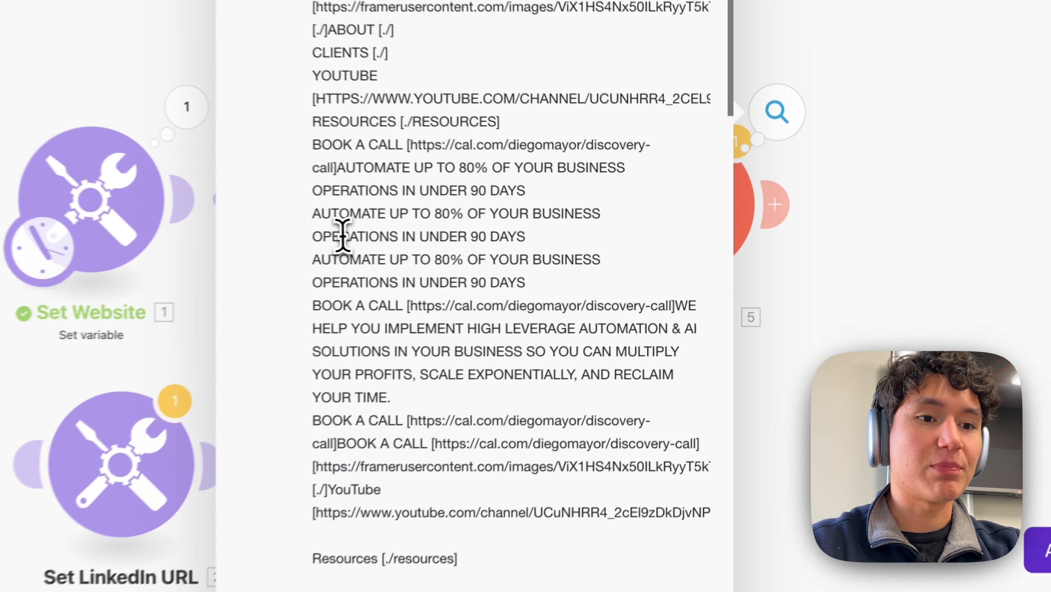
drag(312, 236, 533, 397)
scroll(535, 405, down, 15)
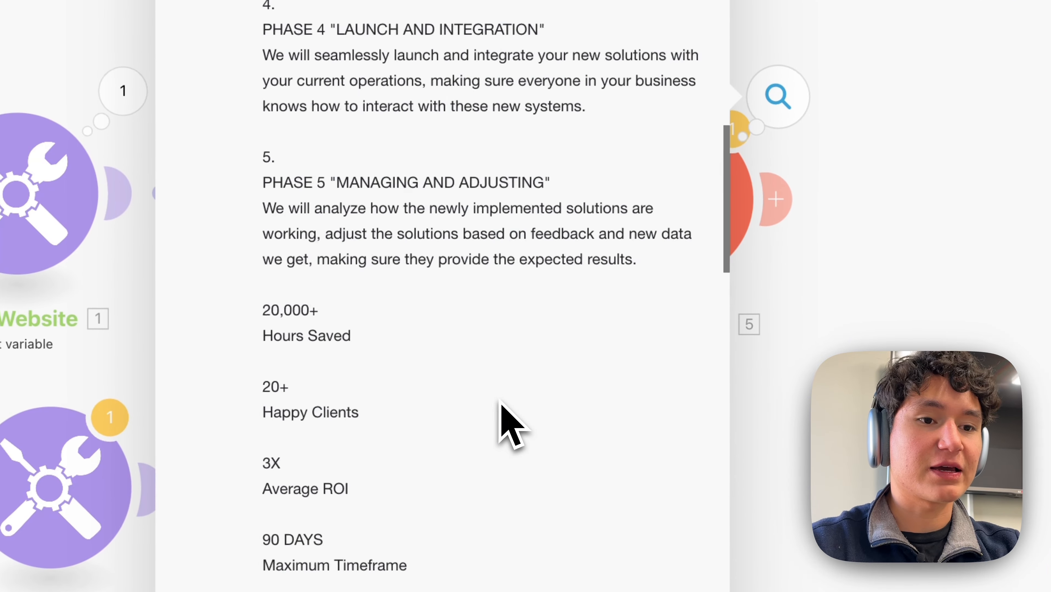
scroll(535, 390, up, 4)
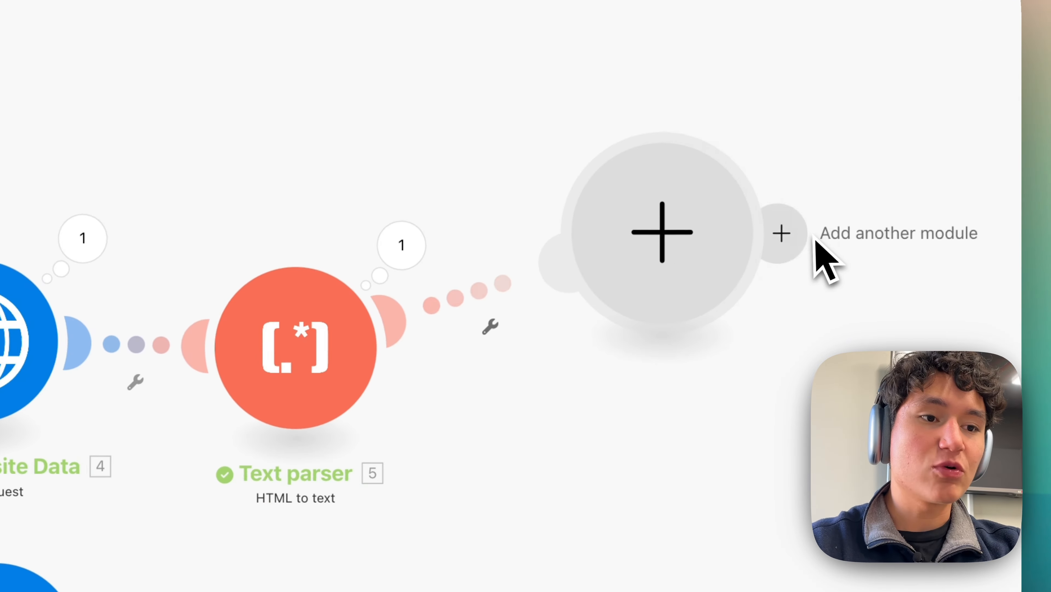
click(815, 254)
click(651, 359)
drag(609, 315, 722, 308)
click(575, 236)
click(575, 403)
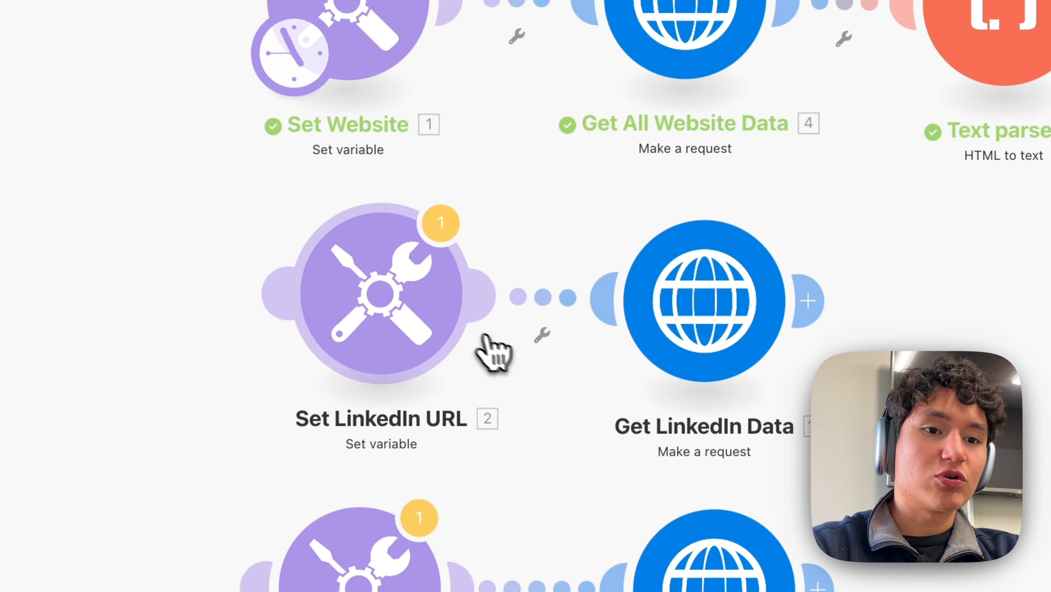
Step: Review the URL, method and headers configured in the Get LinkedIn Data request
click(85, 316)
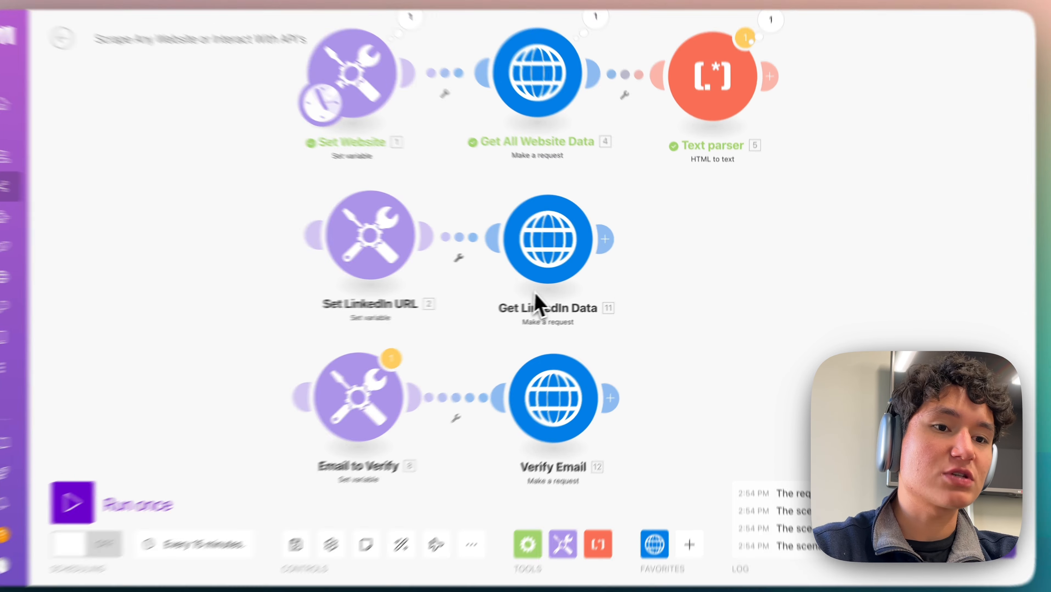
click(570, 269)
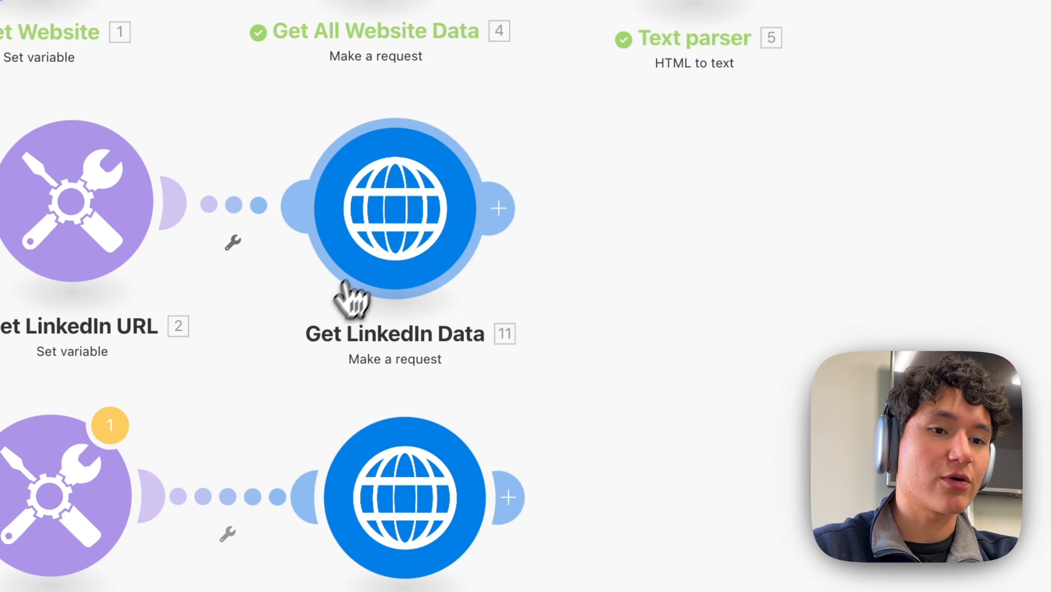
click(350, 296)
scroll(676, 422, down, 10)
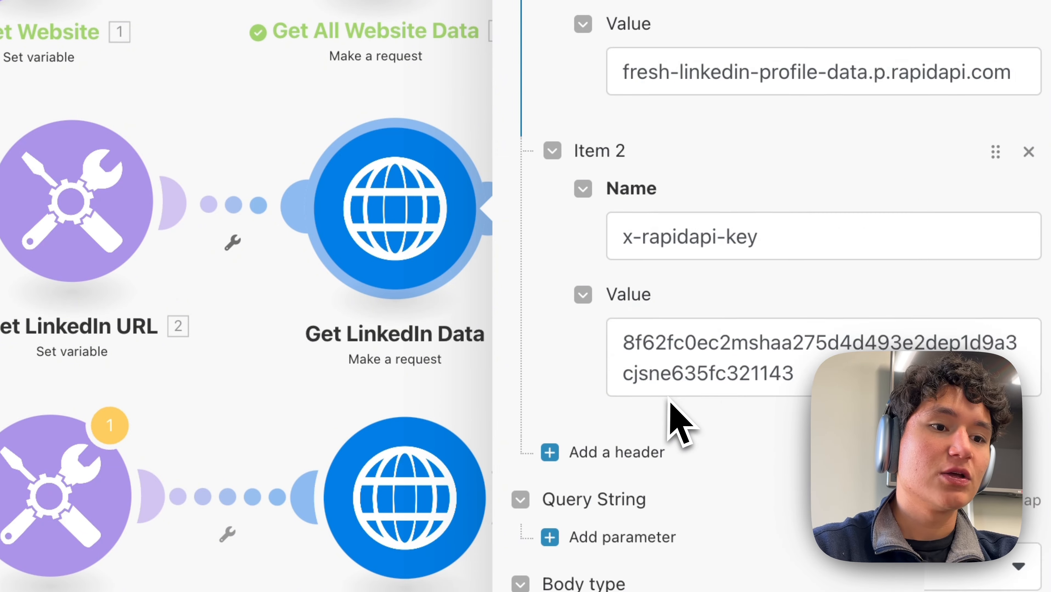
scroll(680, 419, up, 10)
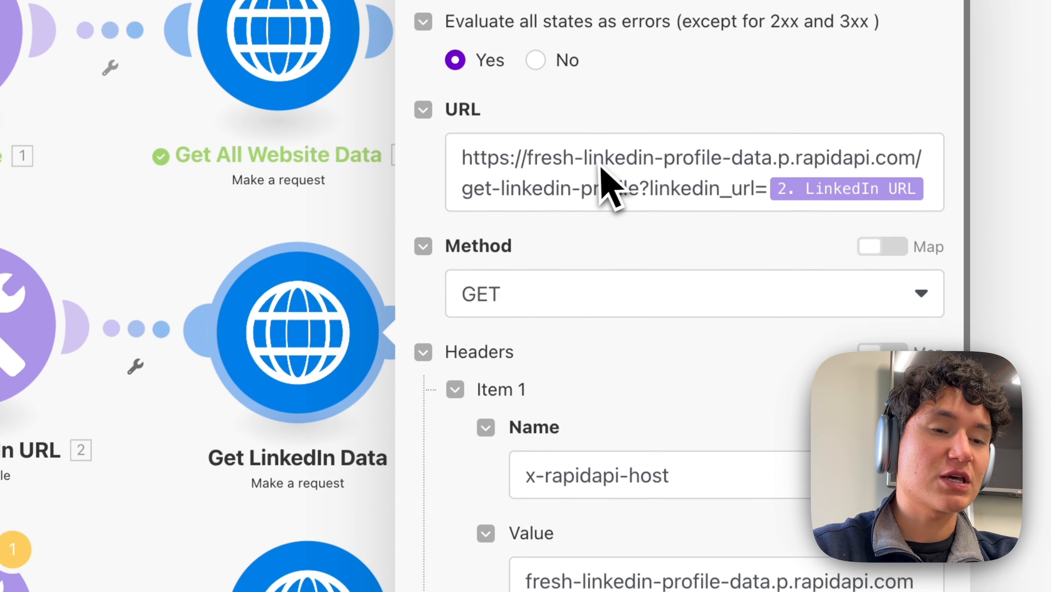
click(431, 105)
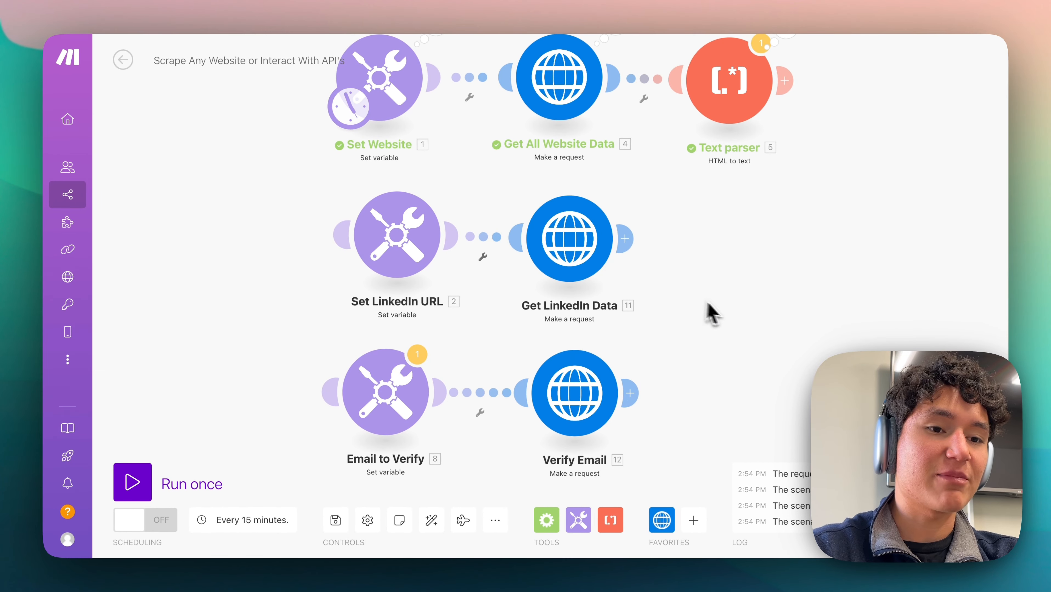
mouse_move(718, 280)
mouse_down()
mouse_move(781, 295)
mouse_move(704, 270)
mouse_up()
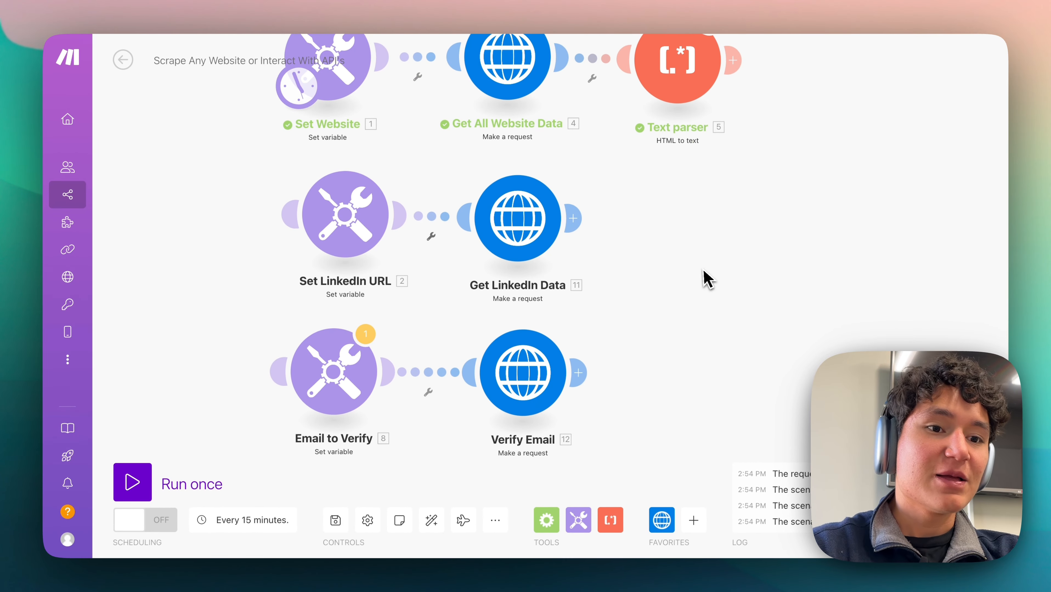
drag(480, 259, 500, 264)
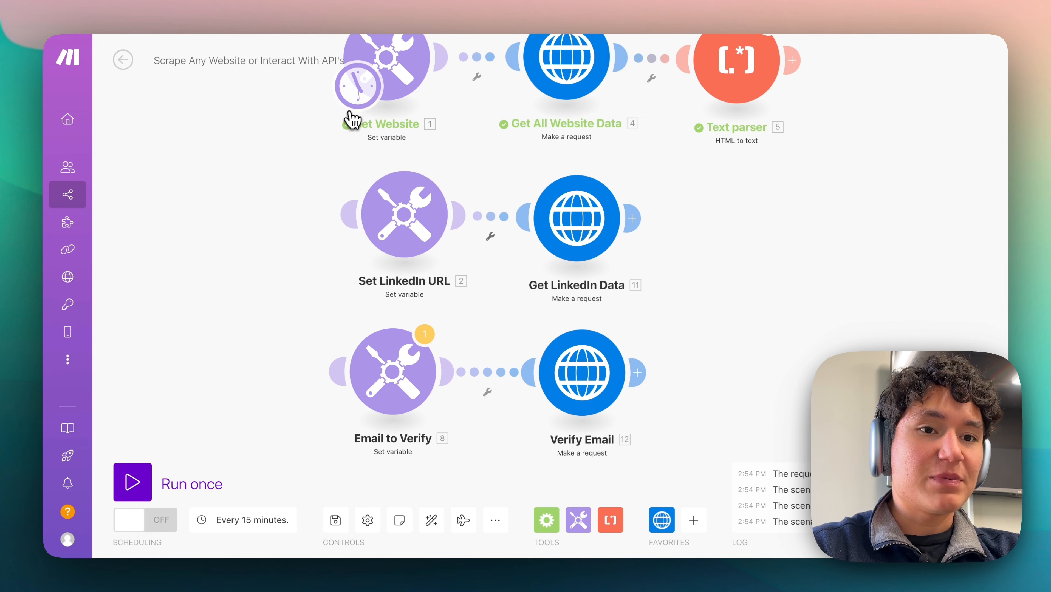
Step: Move the scenario's starting trigger from the Set Website module to the Set LinkedIn URL module
drag(351, 85, 371, 227)
drag(526, 170, 589, 160)
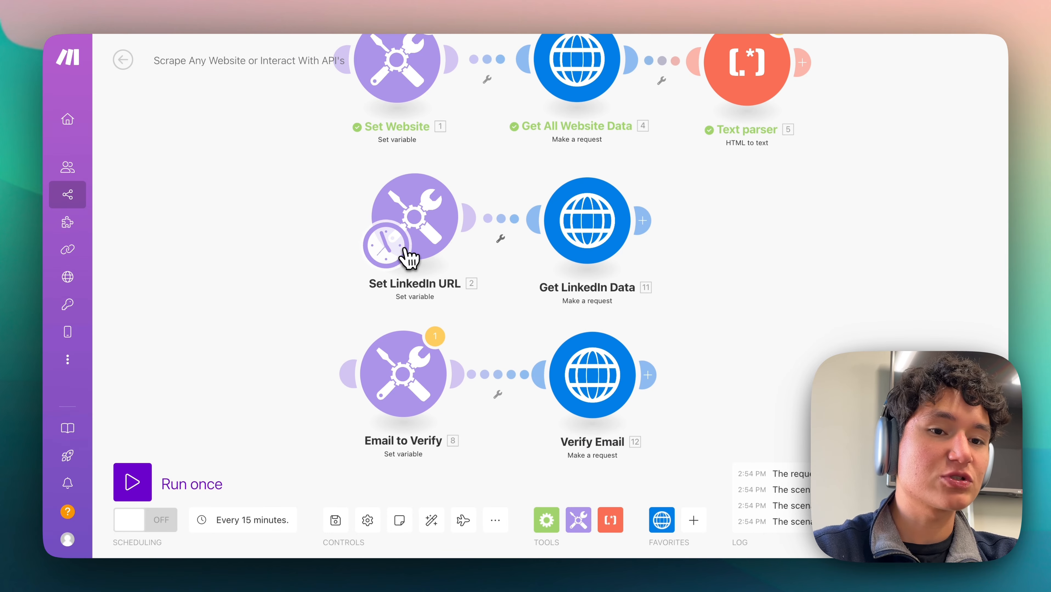
Step: Copy the profile address from the Set LinkedIn URL module, open it in a new browser tab and view the profile
click(429, 244)
click(575, 265)
drag(575, 266, 475, 243)
key(super+c)
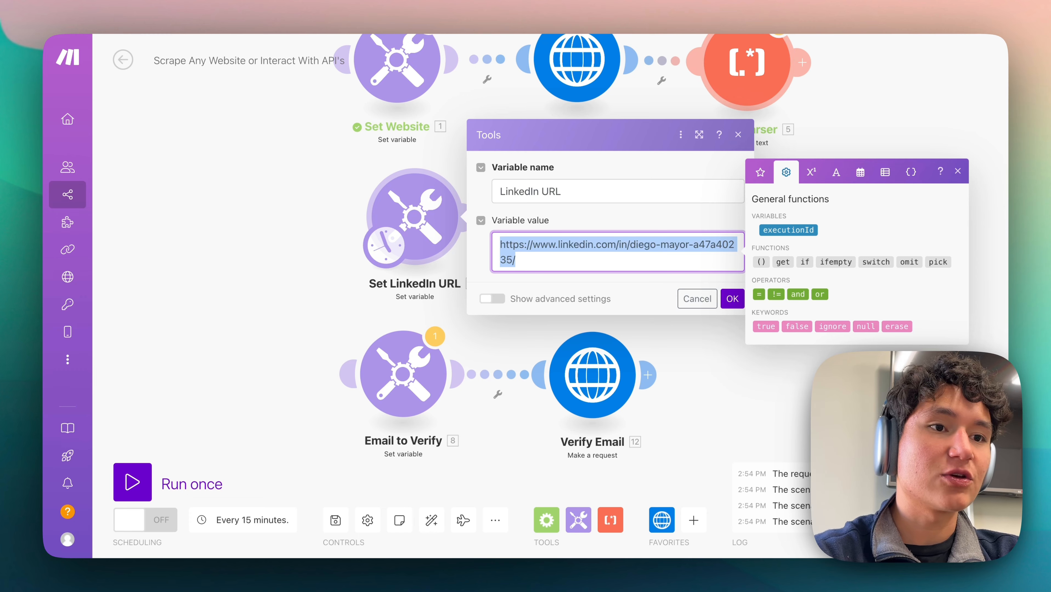
key(super+t)
key(super+v)
key(Return)
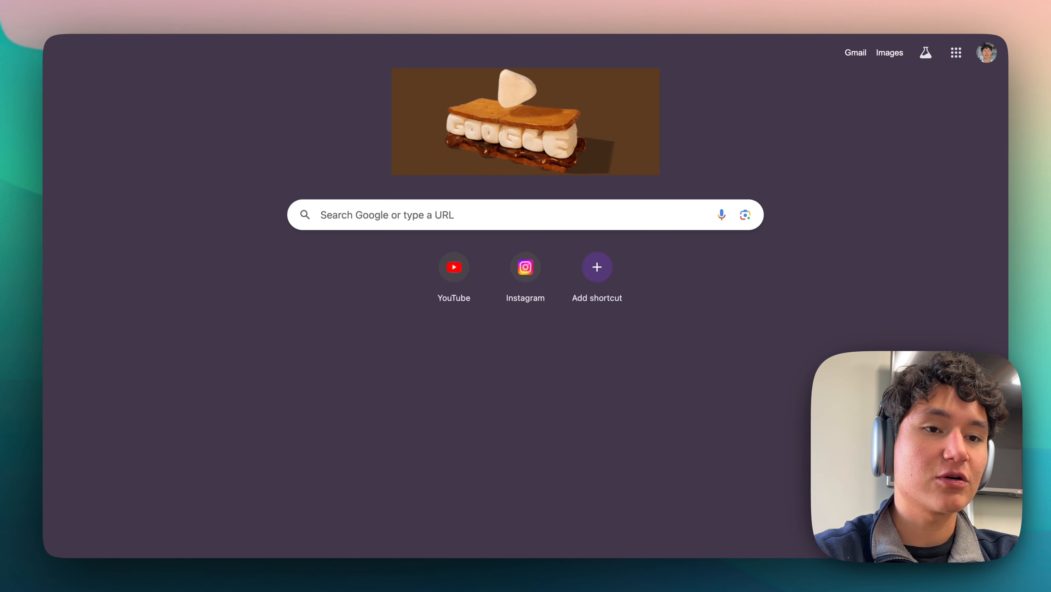
scroll(389, 380, down, 2)
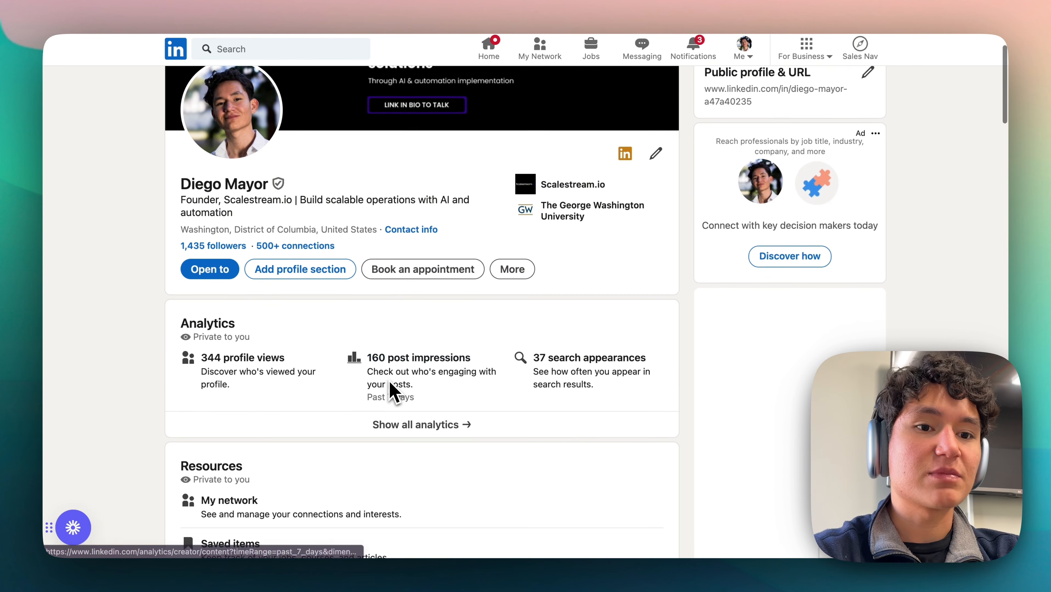
scroll(388, 381, up, 1)
scroll(389, 381, up, 2)
click(652, 25)
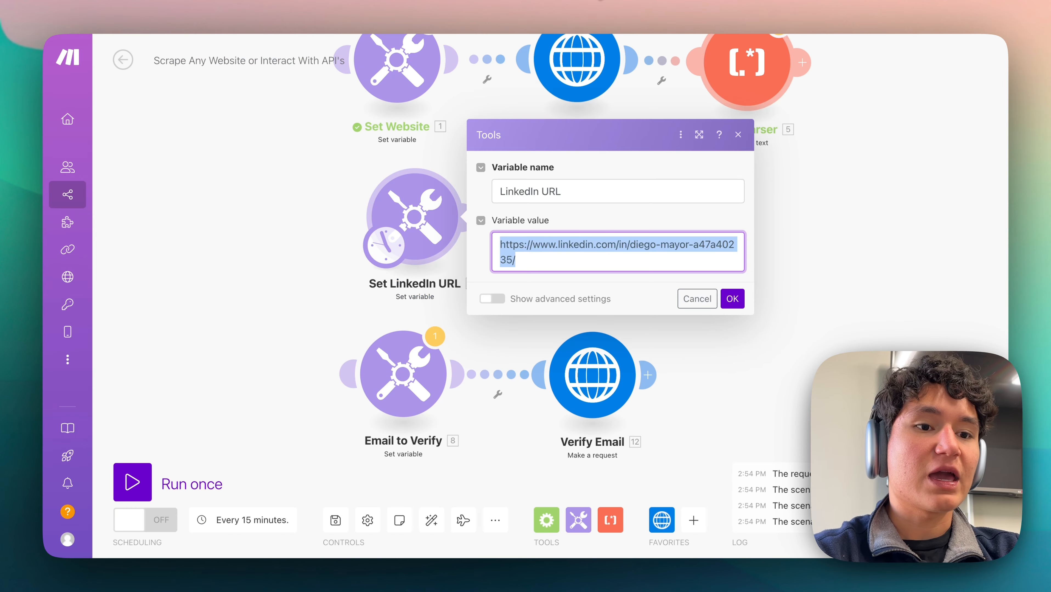
Step: Confirm the LinkedIn URL variable and run the scenario once from the LinkedIn branch
click(733, 299)
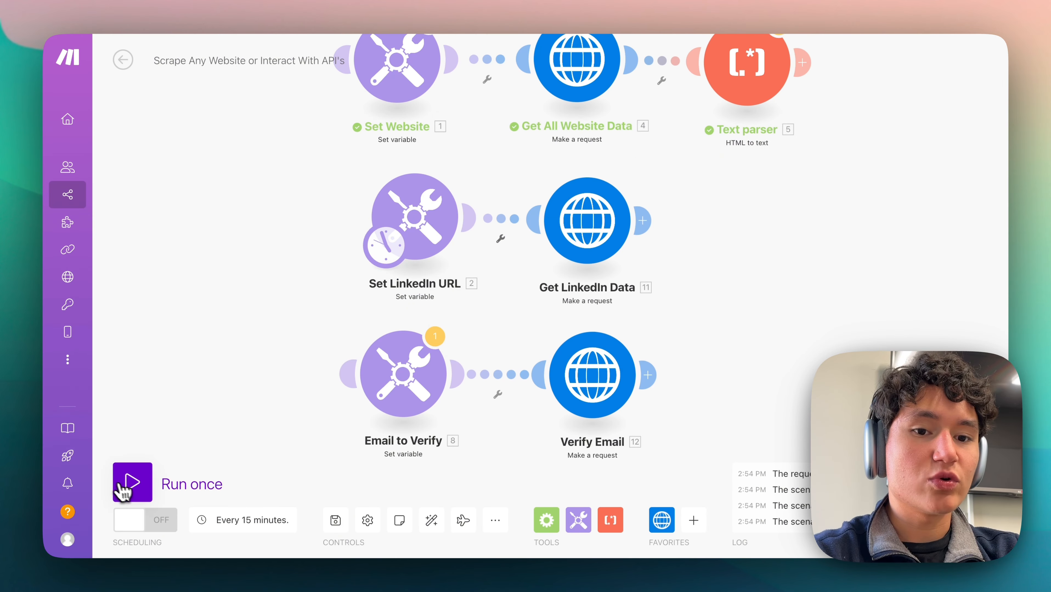
click(131, 485)
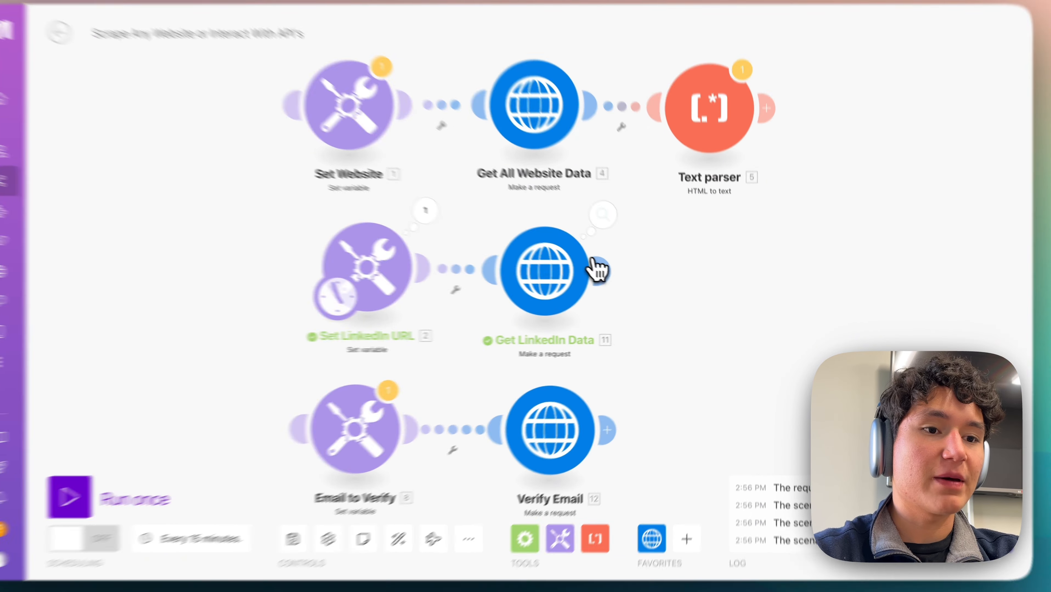
Step: Examine the status code and the profile's about text in the output bundle of the Get LinkedIn Data request
click(614, 234)
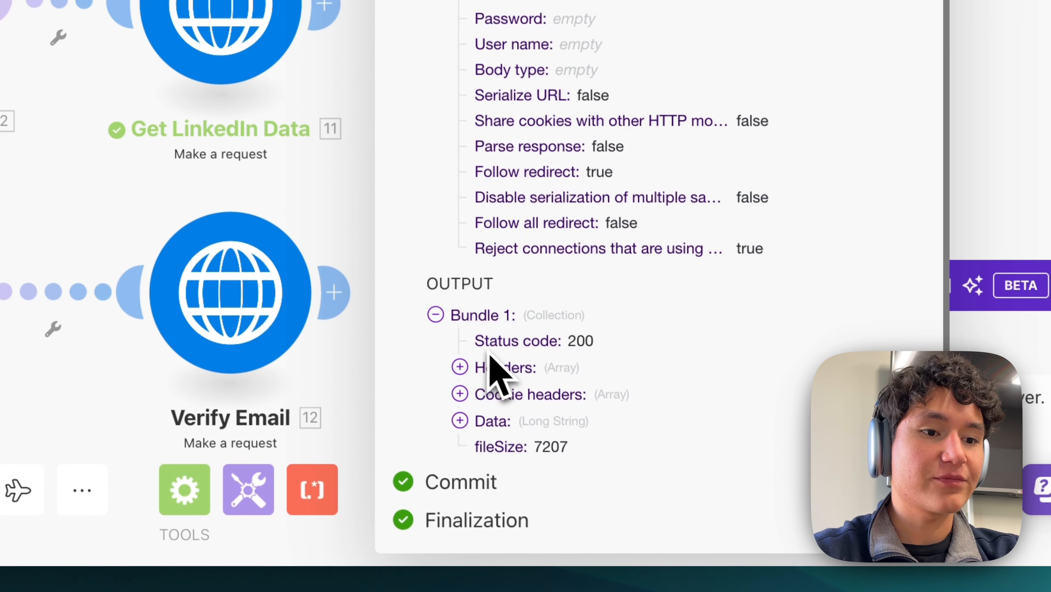
drag(505, 341, 635, 367)
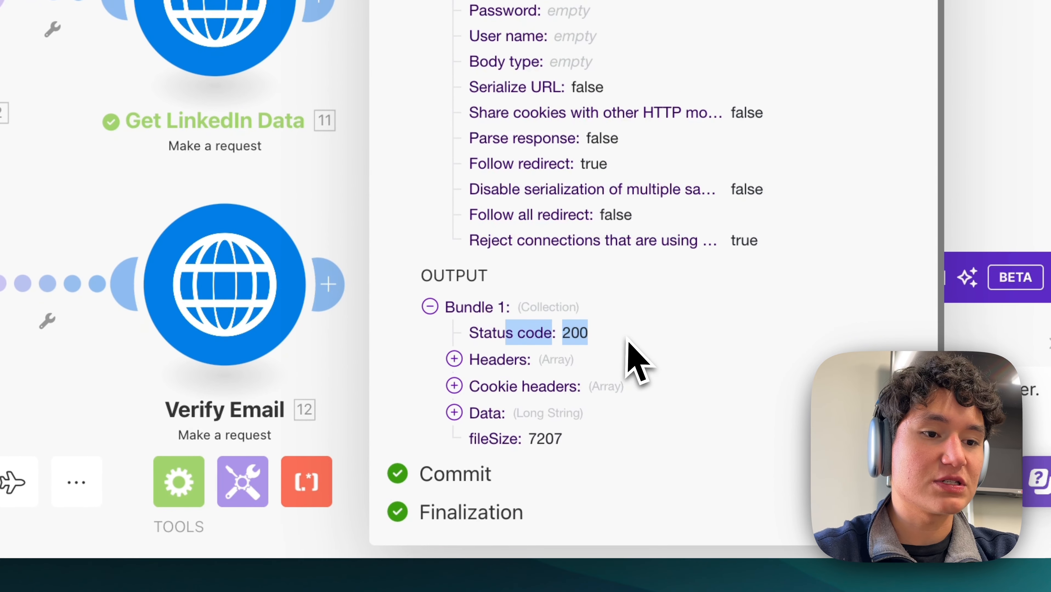
click(513, 436)
click(508, 415)
scroll(509, 425, down, 20)
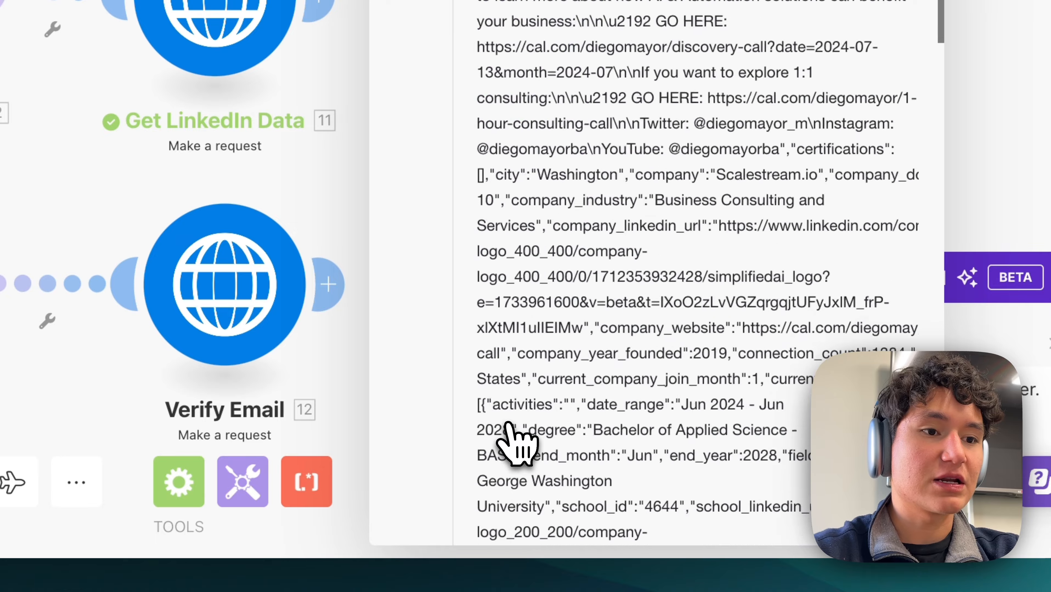
scroll(498, 247, up, 20)
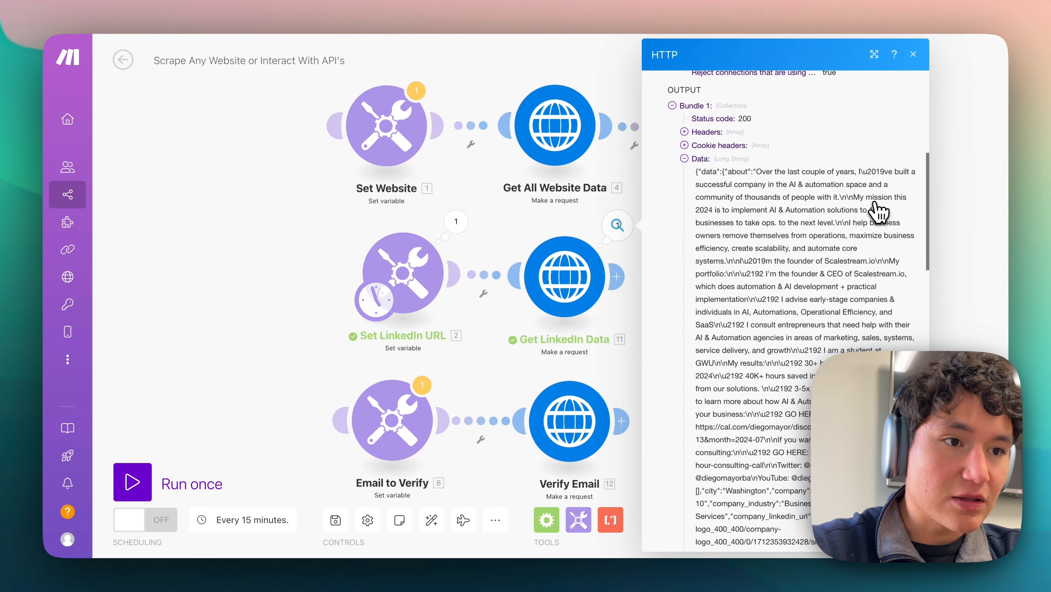
scroll(878, 212, down, 3)
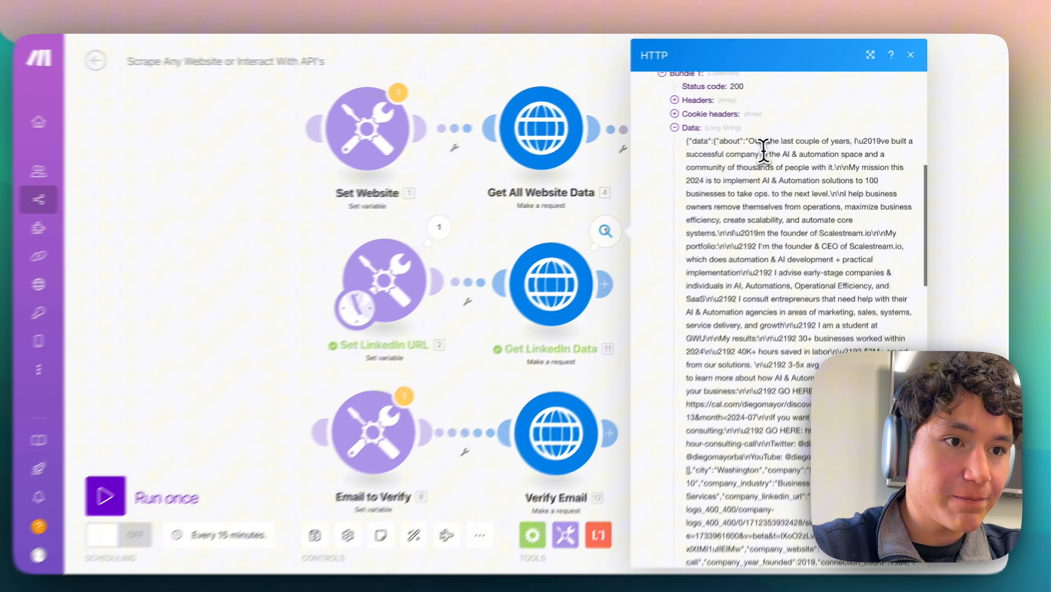
double_click(761, 140)
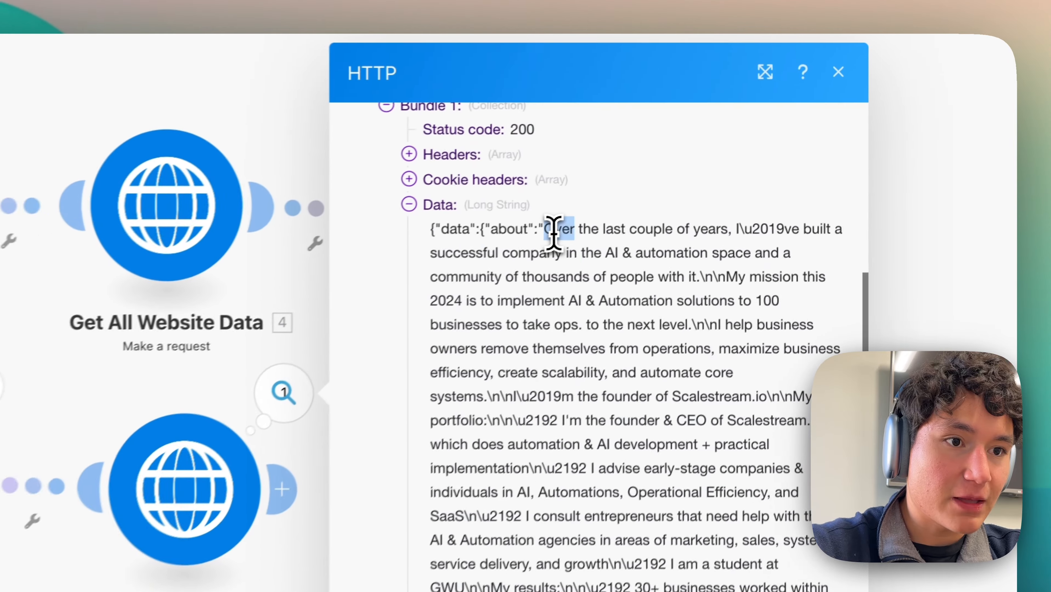
drag(553, 232, 745, 170)
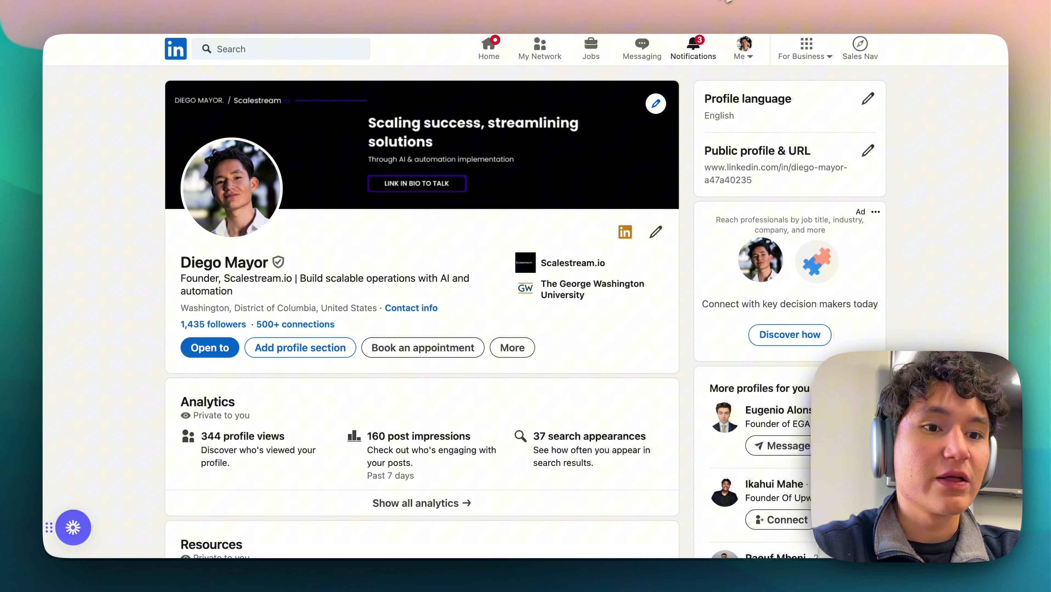
Step: Compare the returned about text with the About section on the open LinkedIn profile page
scroll(539, 286, down, 10)
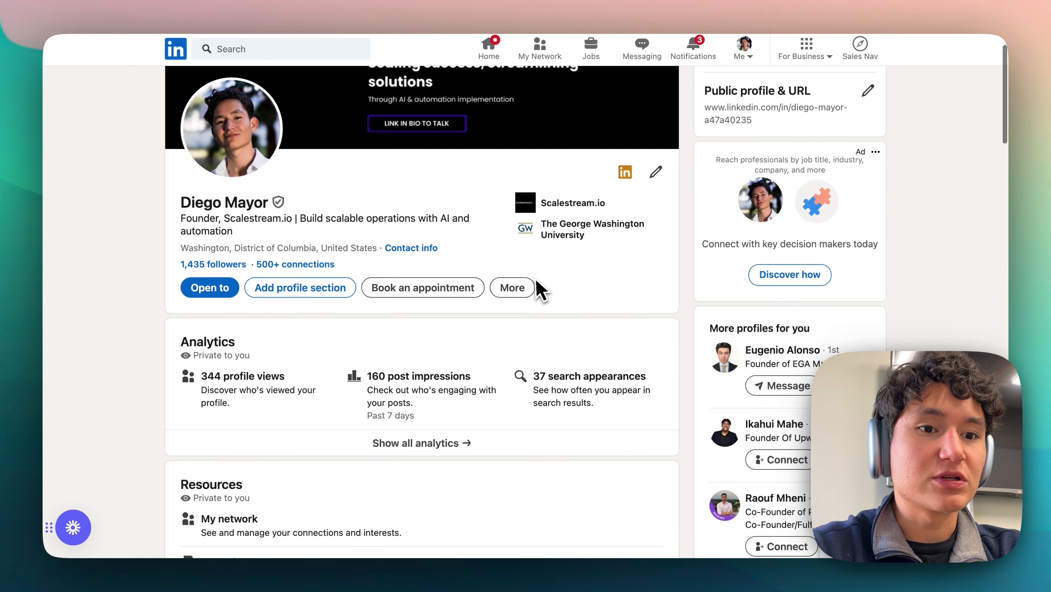
scroll(414, 287, down, 2)
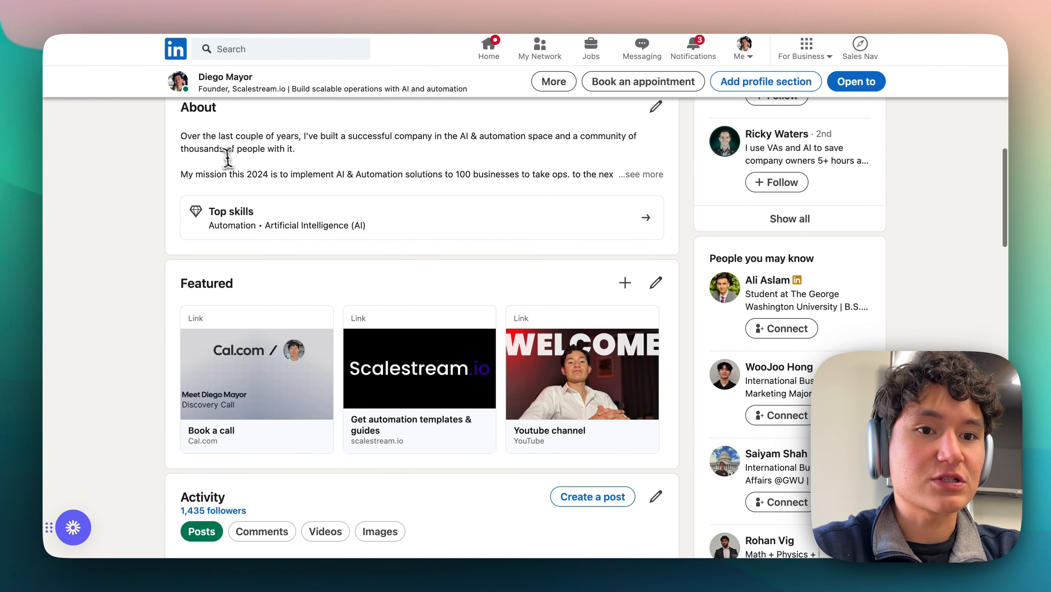
drag(326, 162, 338, 136)
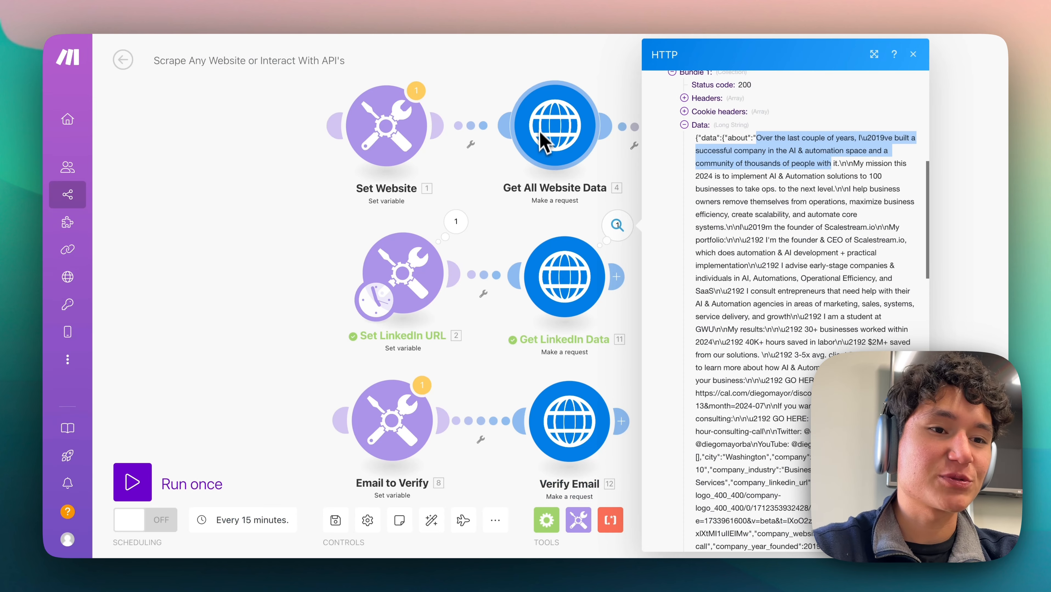
Step: Make Email to Verify the scenario's starting module and view its Email variable settings
click(539, 215)
scroll(540, 218, down, 2)
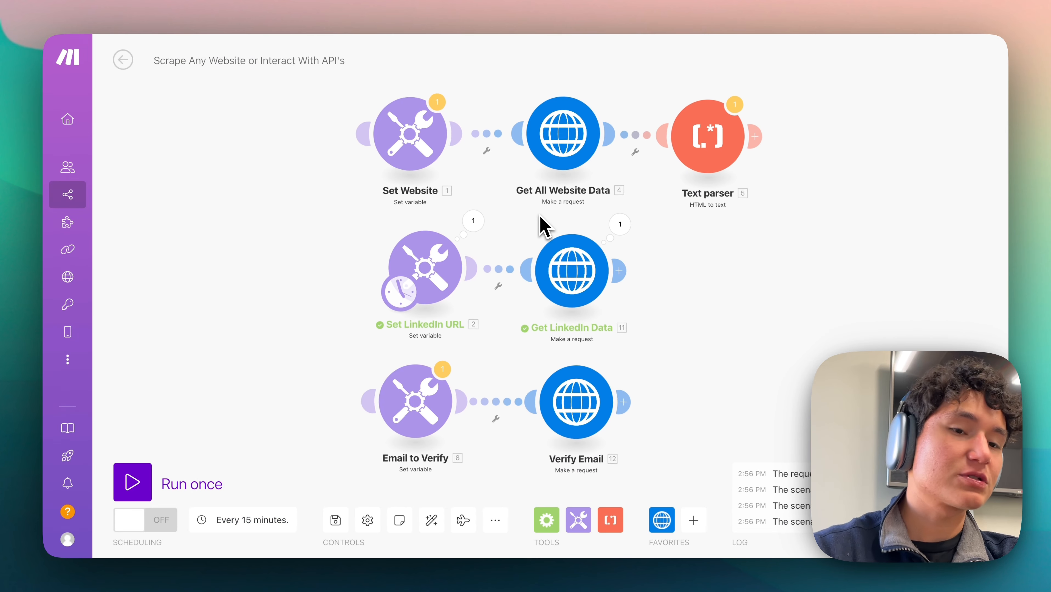
drag(539, 218, 540, 210)
scroll(539, 215, down, 3)
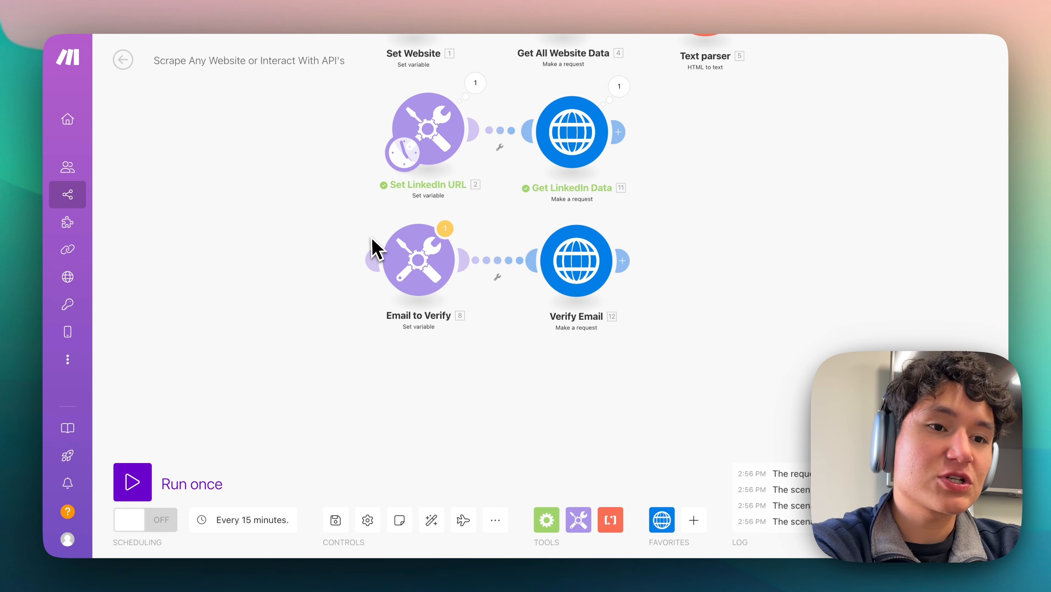
scroll(370, 237, up, 3)
scroll(370, 238, down, 5)
drag(484, 220, 472, 194)
click(444, 224)
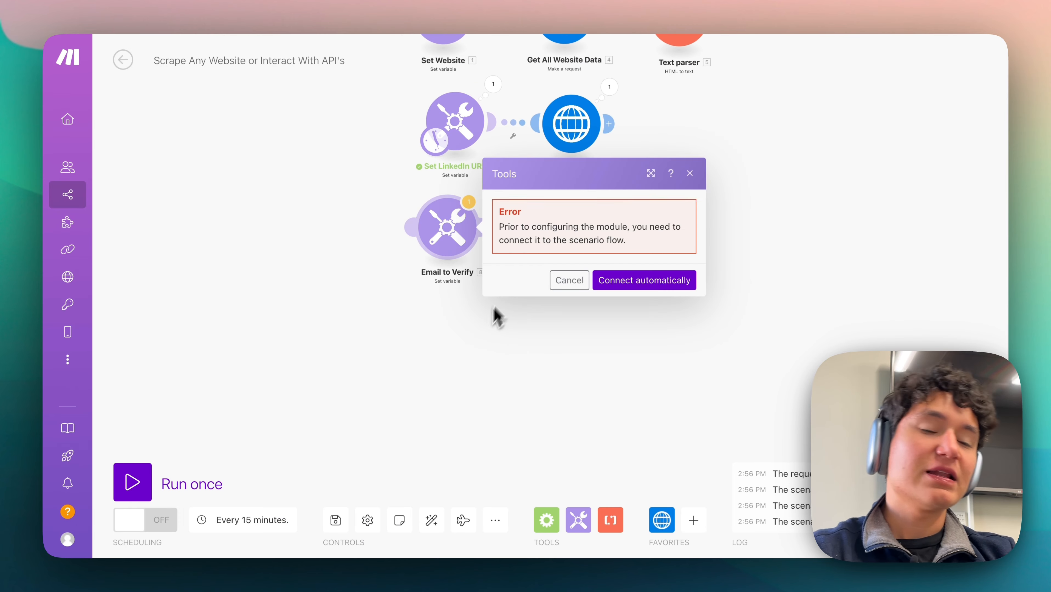
click(459, 353)
click(438, 226)
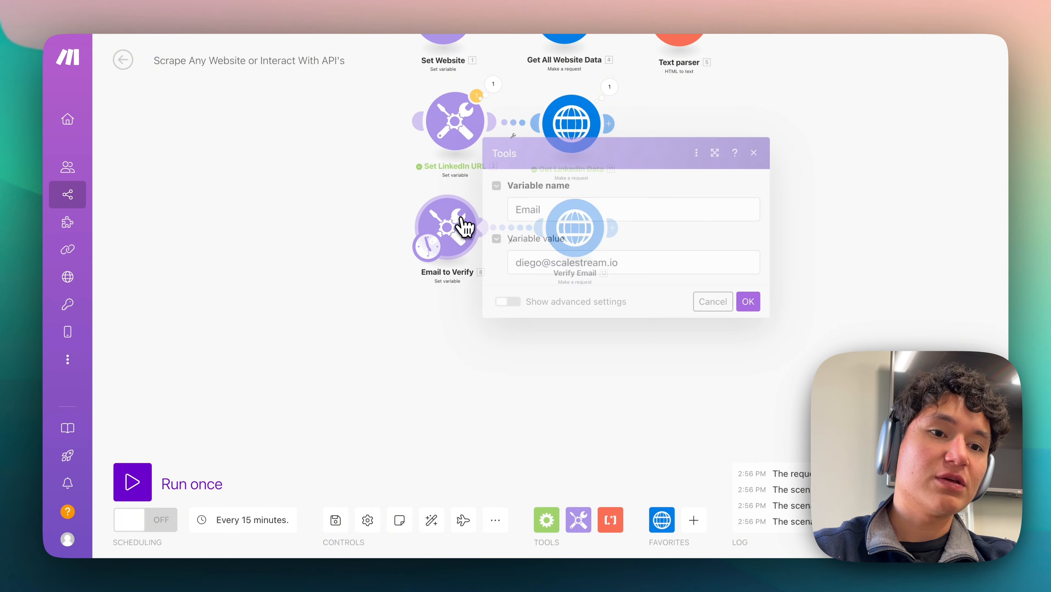
click(513, 369)
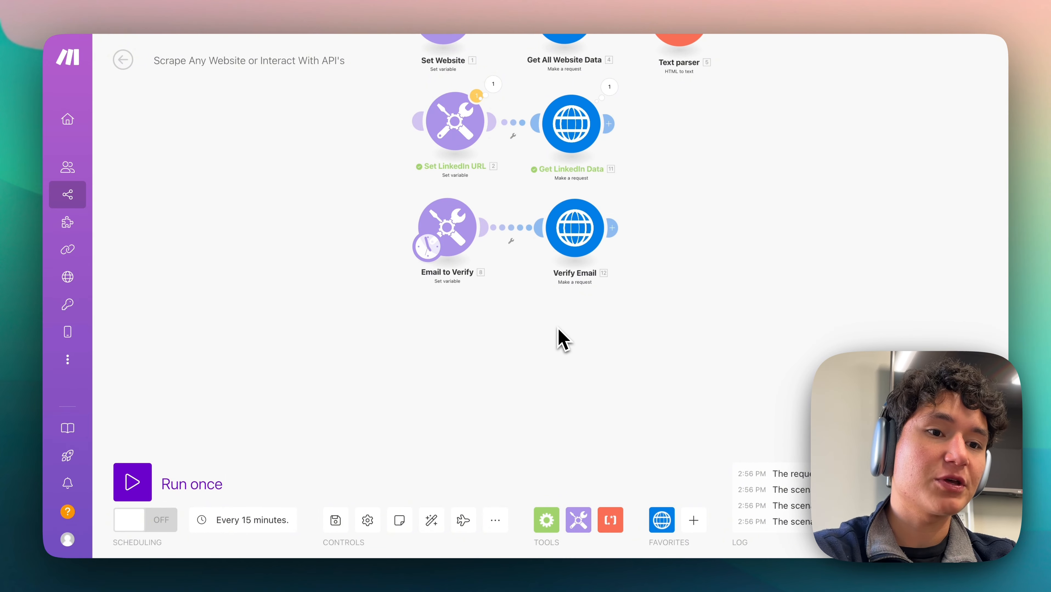
Step: Space the Verify Email module farther away from the Email to Verify module
drag(523, 315, 486, 398)
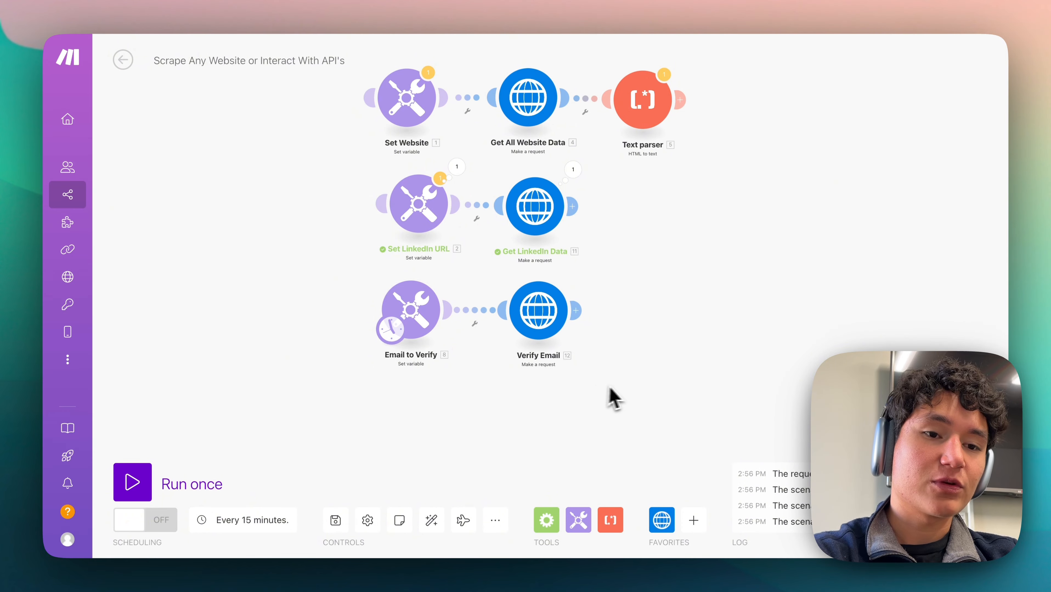
drag(637, 347, 547, 355)
drag(442, 333, 497, 338)
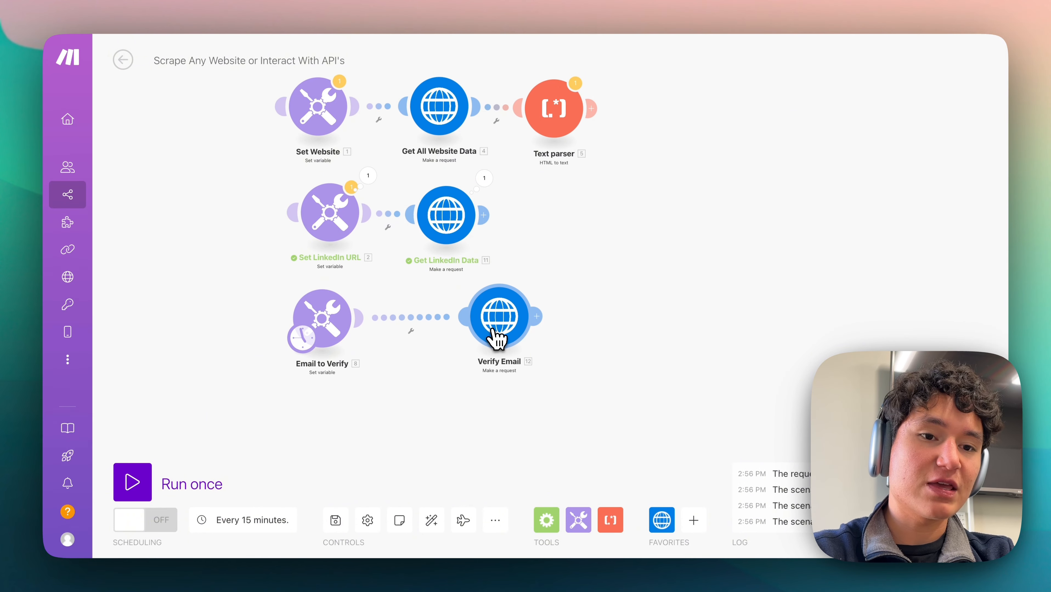
Step: Search the web for "million verifier" in a new tab and preview a MillionVerifier dashboard image from the image results
key(super+t)
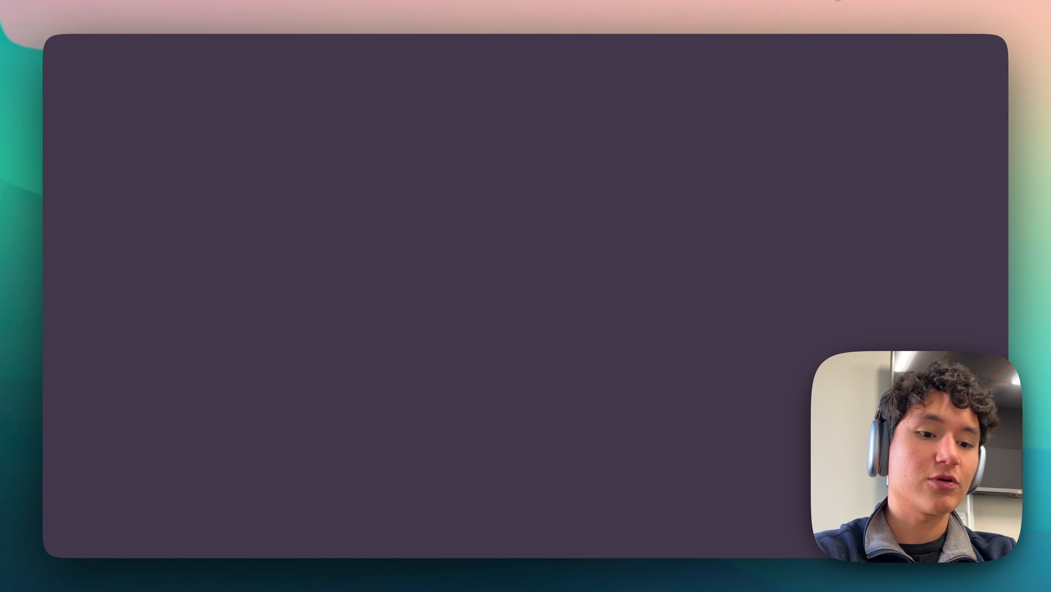
text(million verifier)
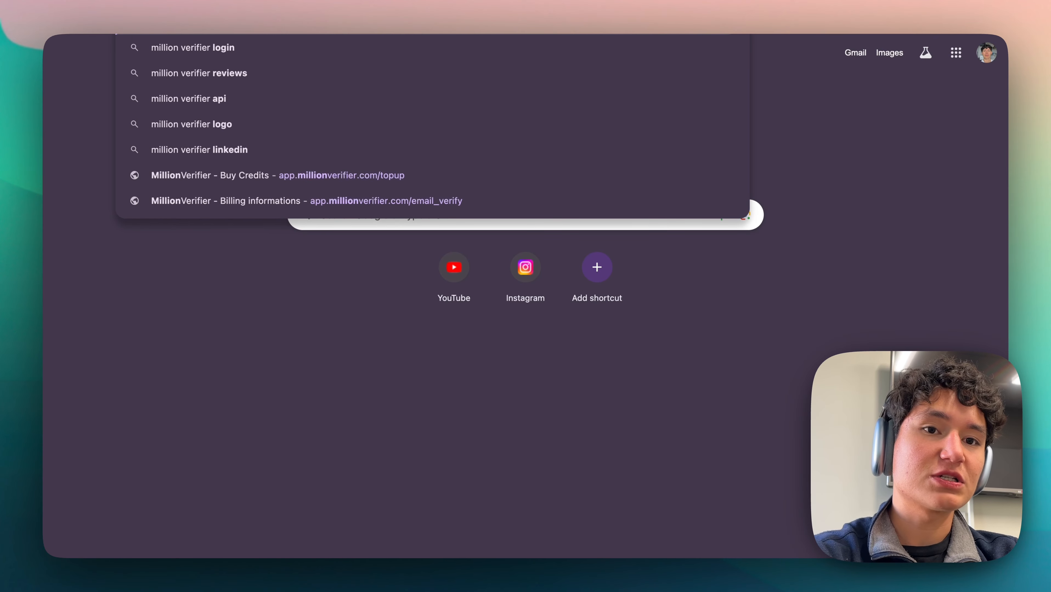
key(Return)
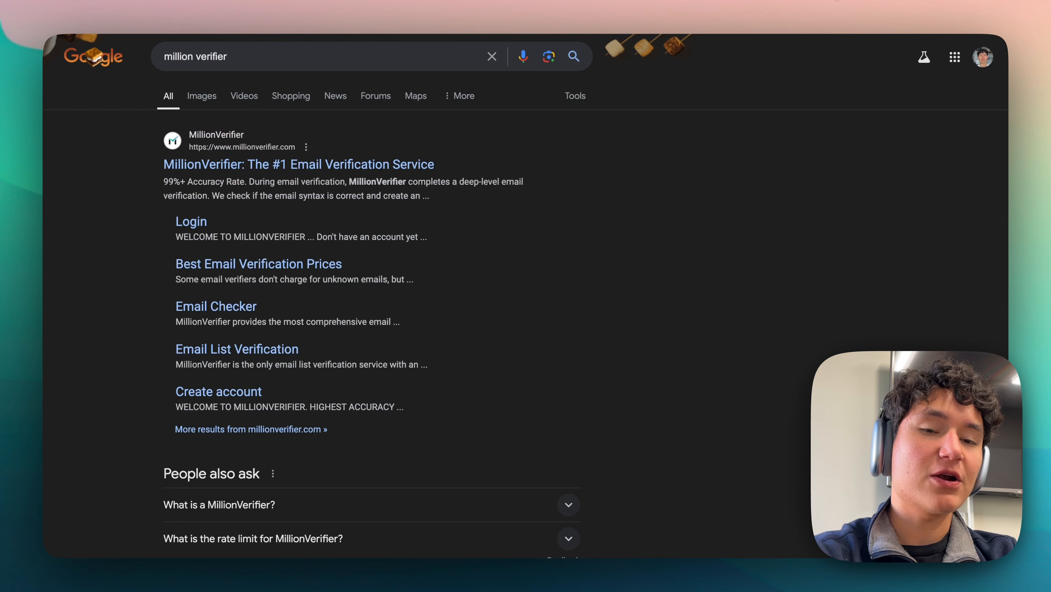
click(210, 98)
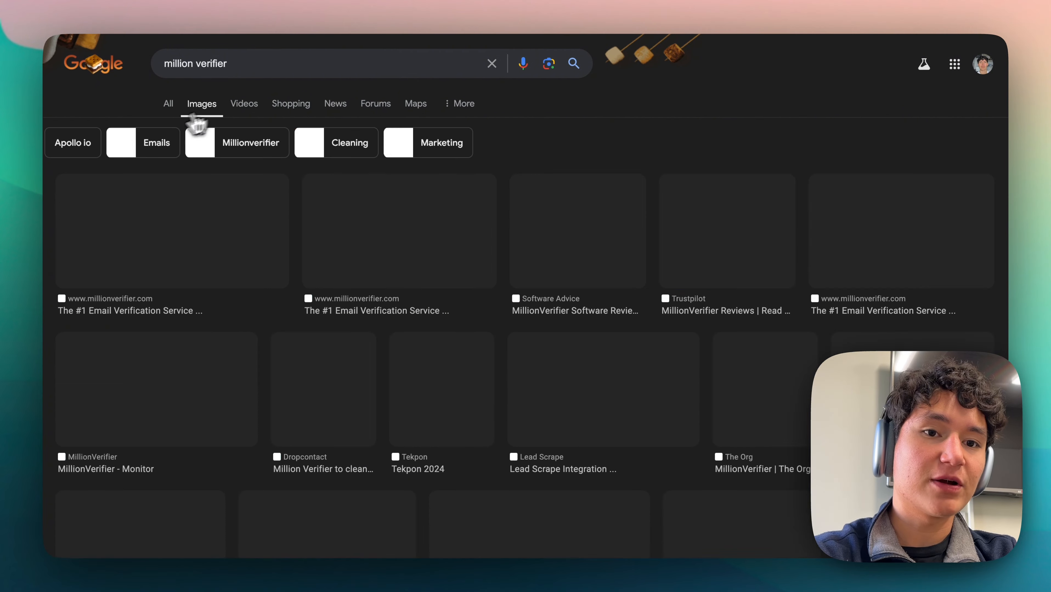
scroll(664, 179, down, 5)
scroll(668, 180, up, 5)
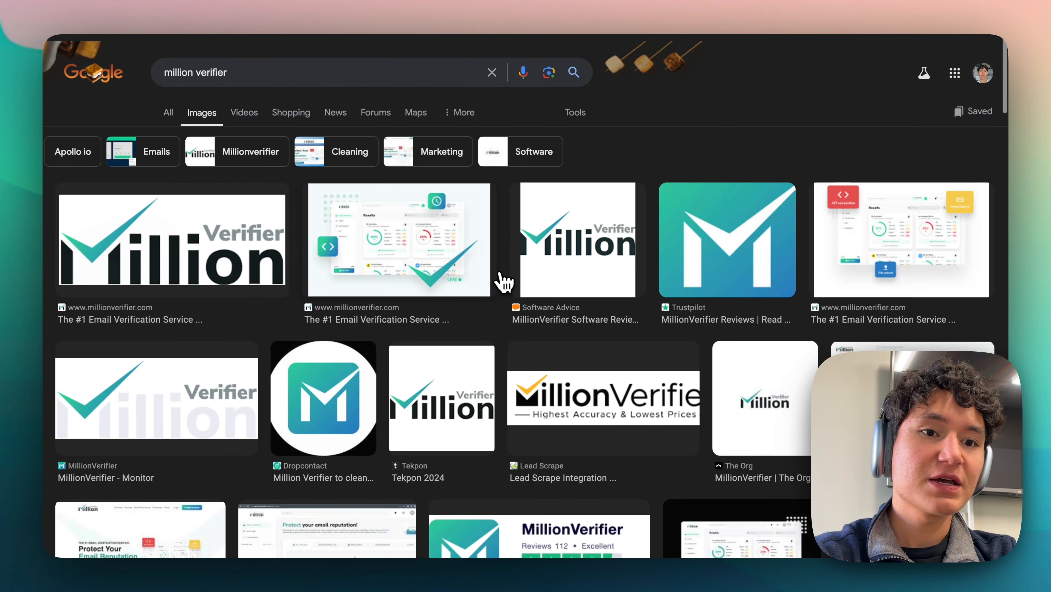
click(457, 258)
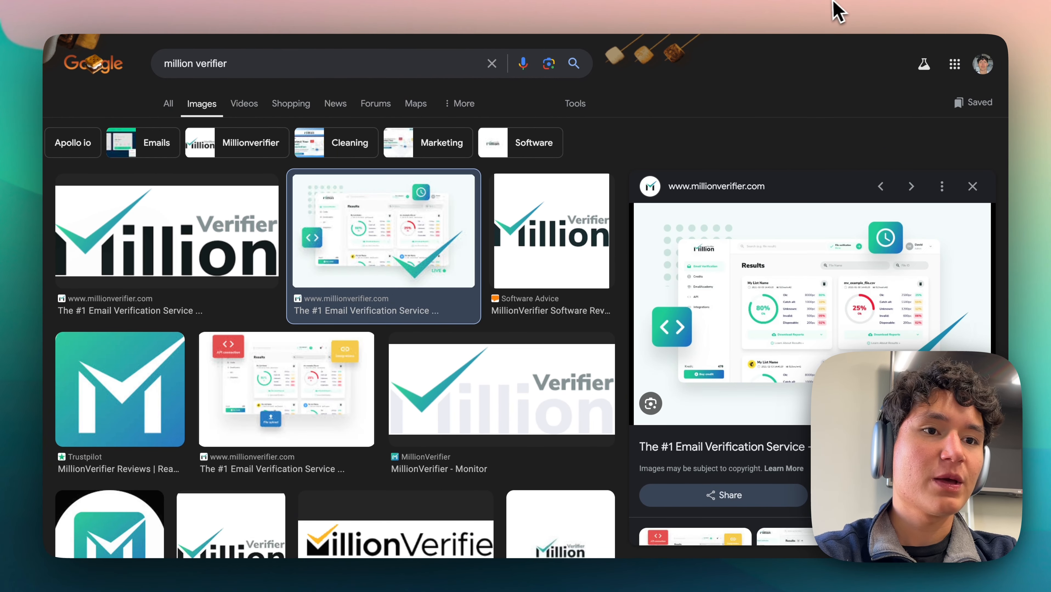
Step: Return to the Make scenario and place the Verify Email module back beside Email to Verify
click(837, 2)
drag(523, 321, 480, 323)
drag(560, 325, 680, 325)
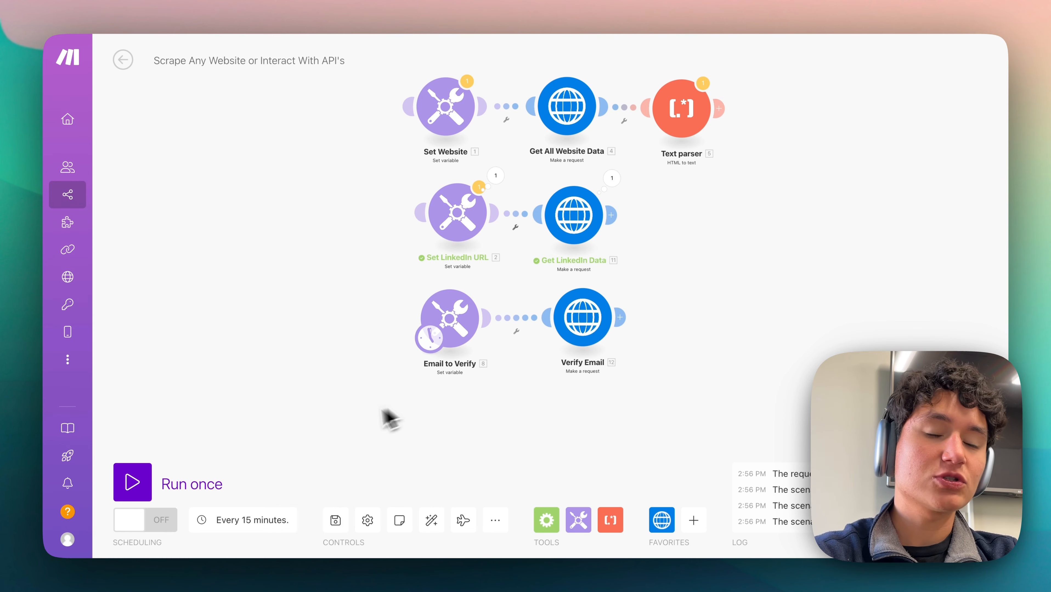
Step: Check the address stored in the Email to Verify module's Email variable and run the scenario once
click(443, 334)
click(452, 315)
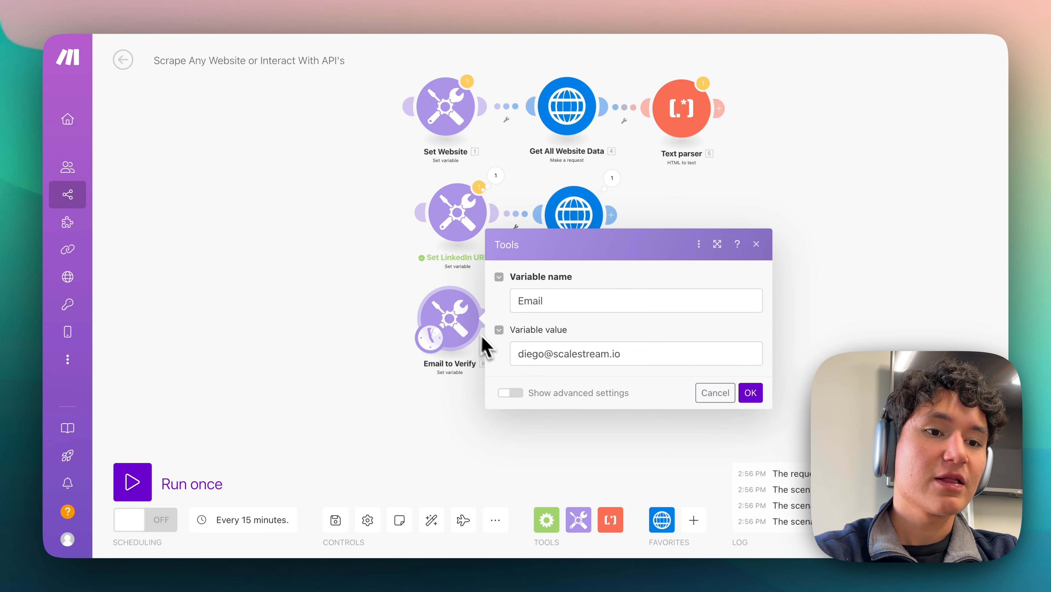
double_click(598, 351)
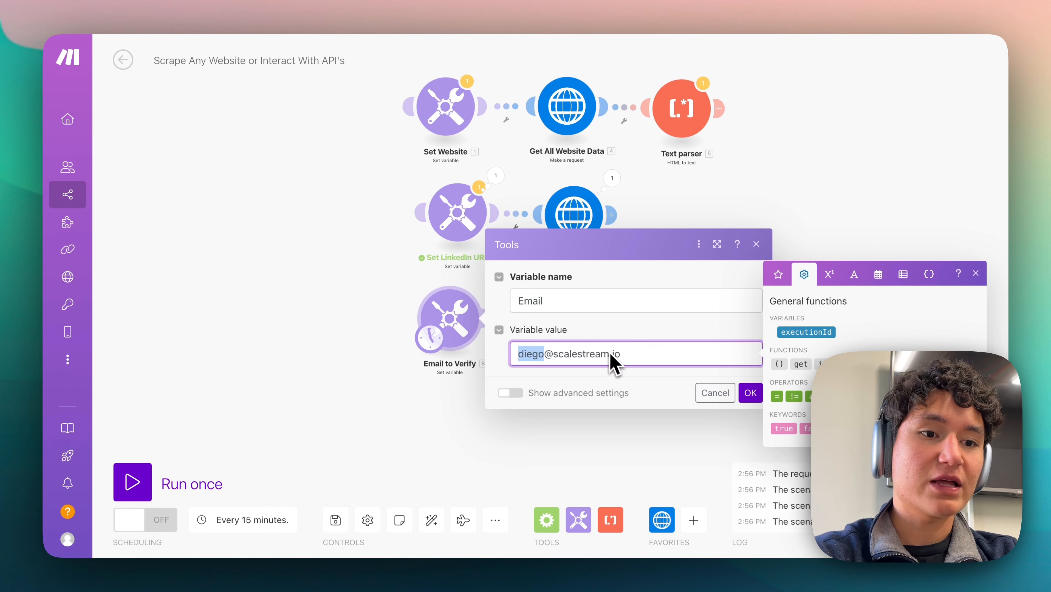
click(657, 461)
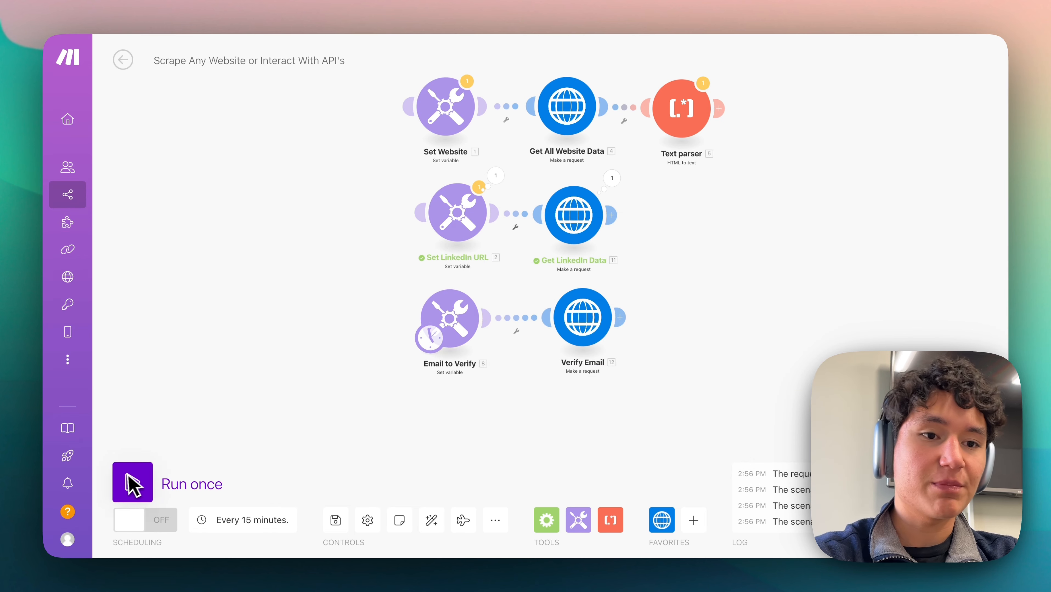
click(141, 477)
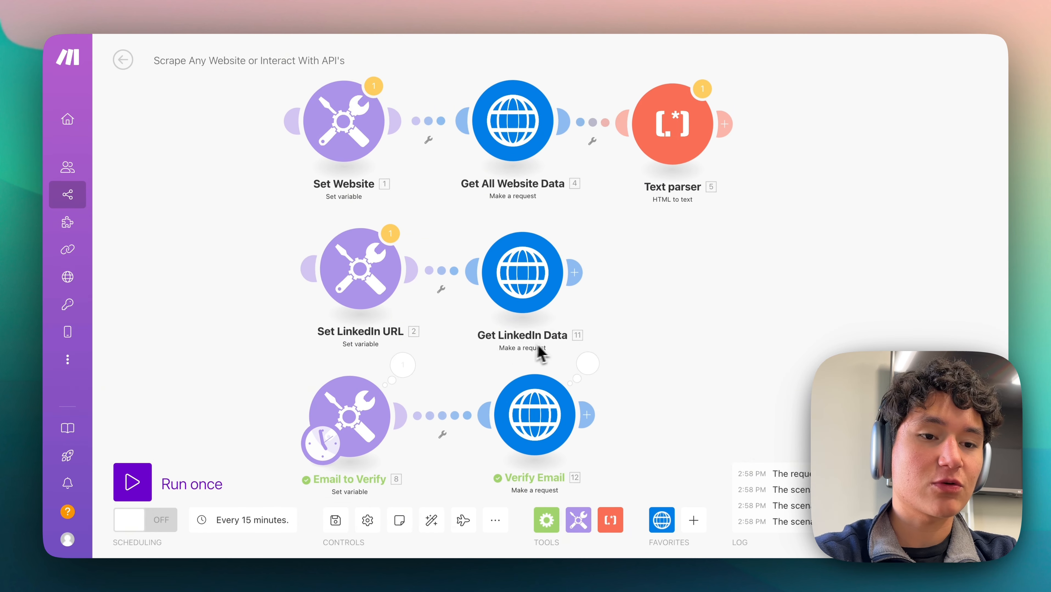
Step: Inspect the Verify Email module's run output and expand its returned Data to check the email quality
drag(540, 352, 464, 316)
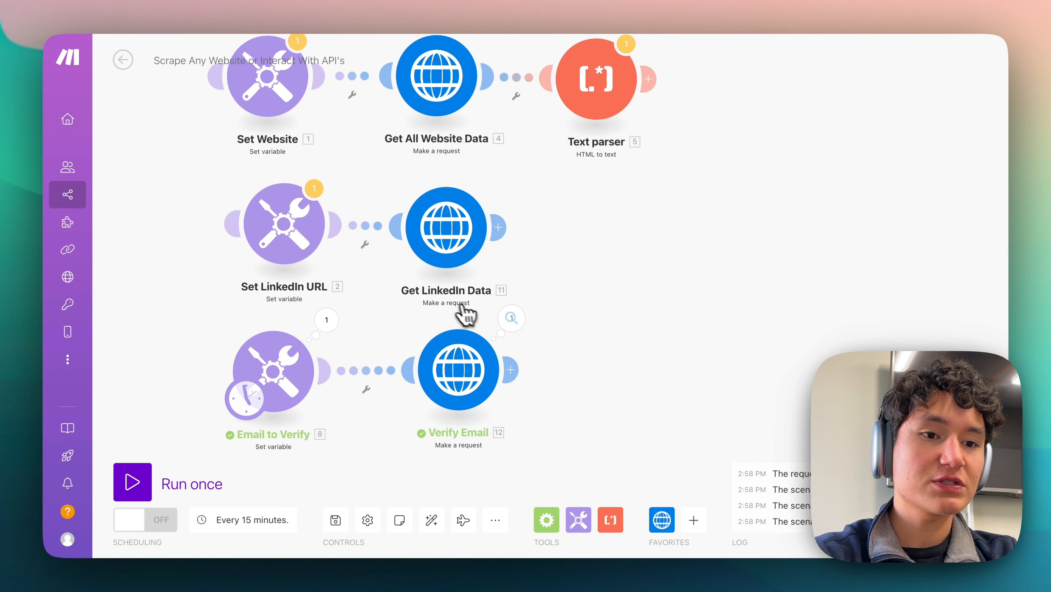
click(511, 321)
scroll(647, 427, down, 1)
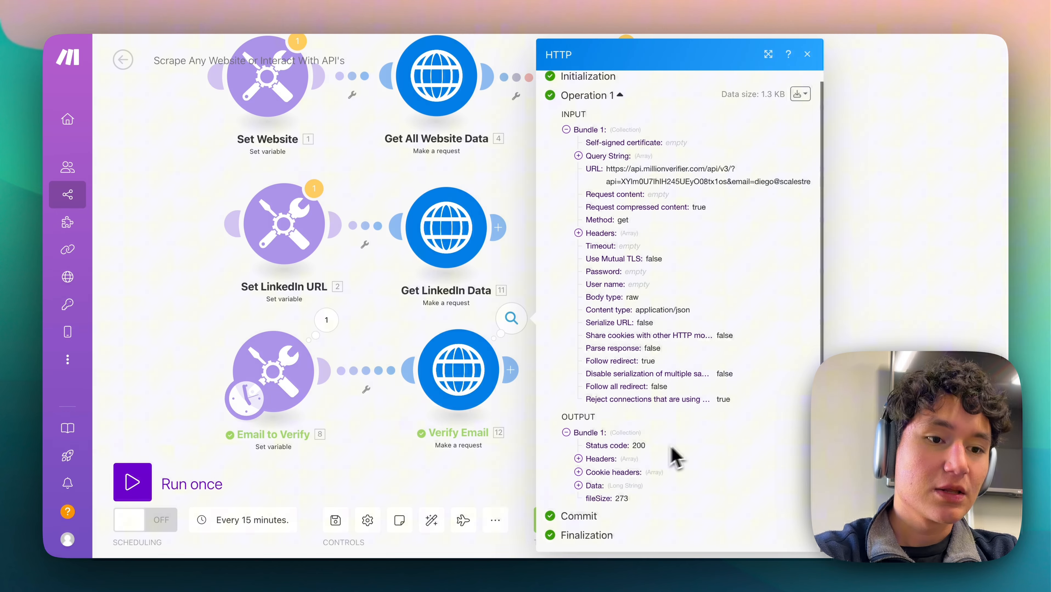
click(578, 485)
scroll(581, 487, down, 4)
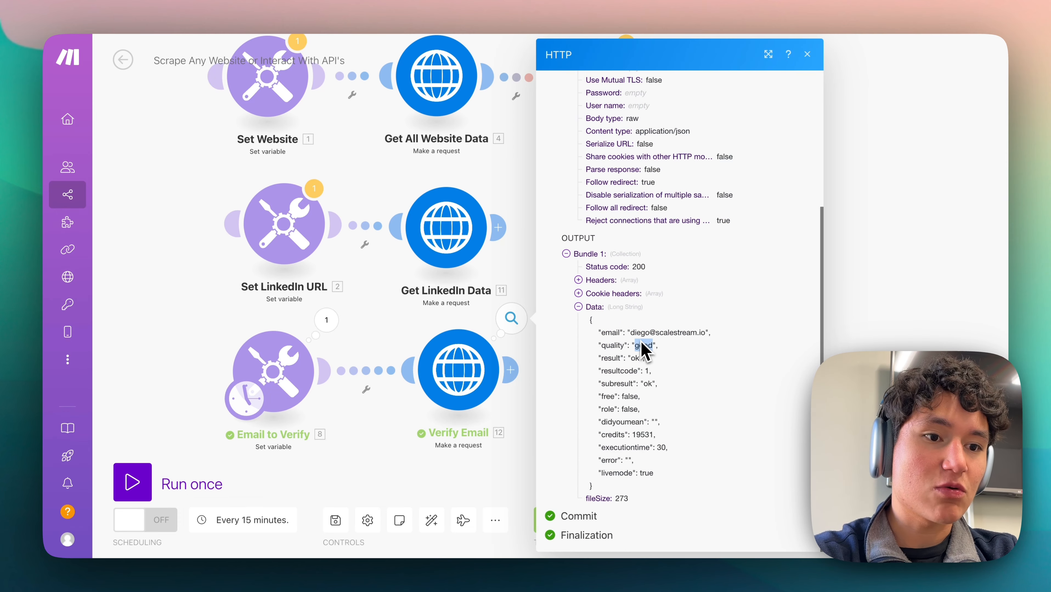
click(488, 418)
Step: Add a Flow Control Router after the Verify Email module
click(510, 370)
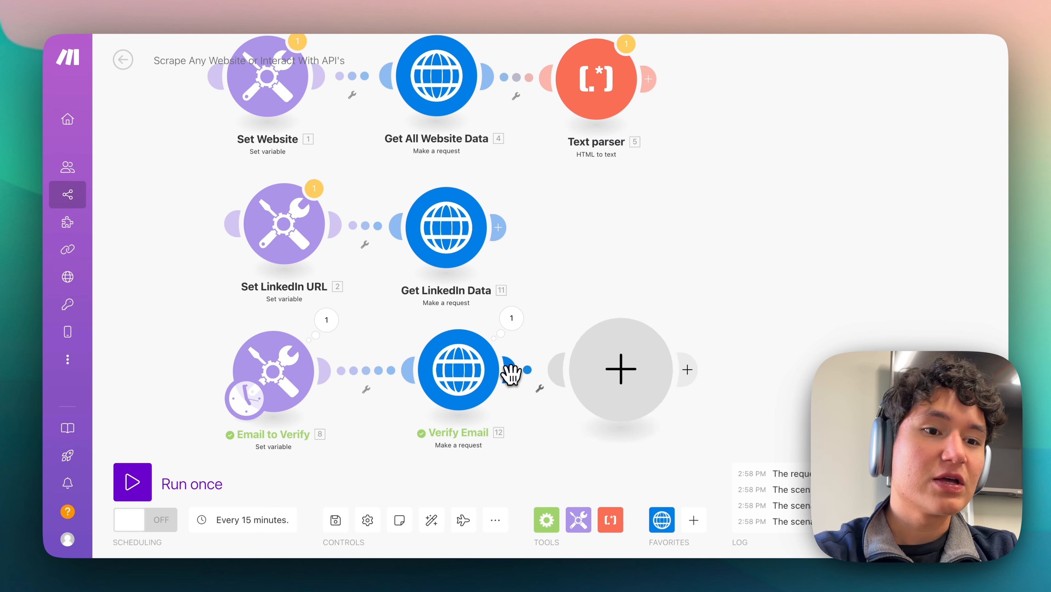
drag(599, 376, 602, 330)
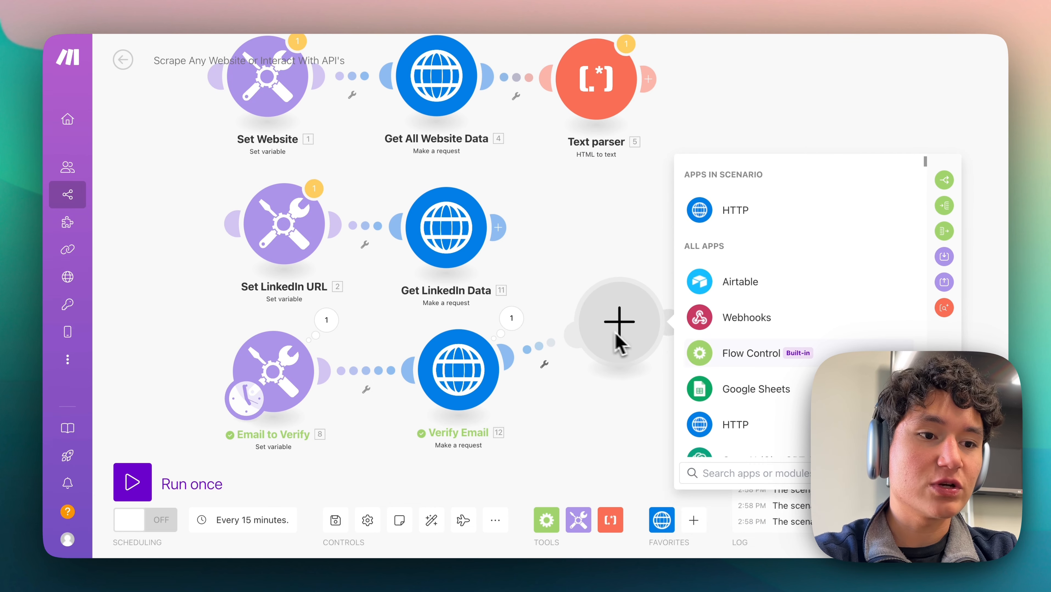
click(566, 392)
click(511, 370)
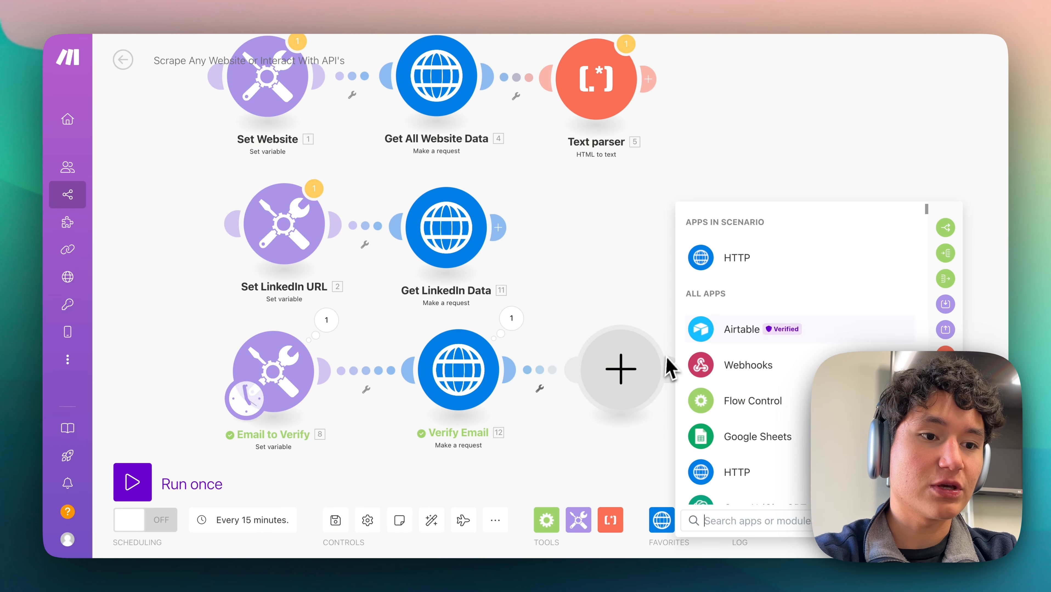
click(705, 399)
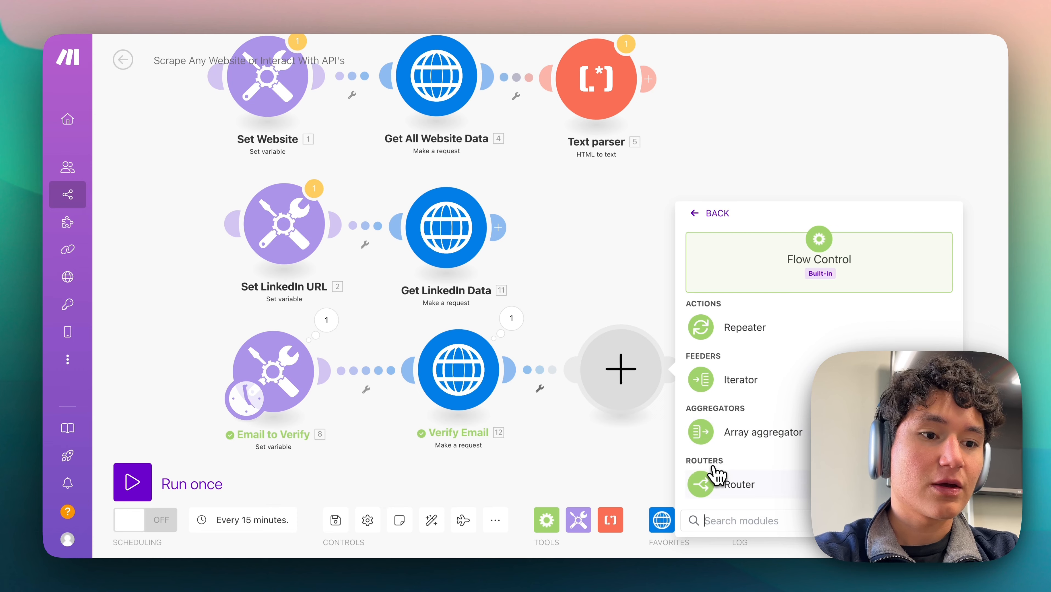
click(715, 477)
Step: Draft route filters labelled Good on the router's first route and Bad on its second route
click(708, 316)
click(776, 207)
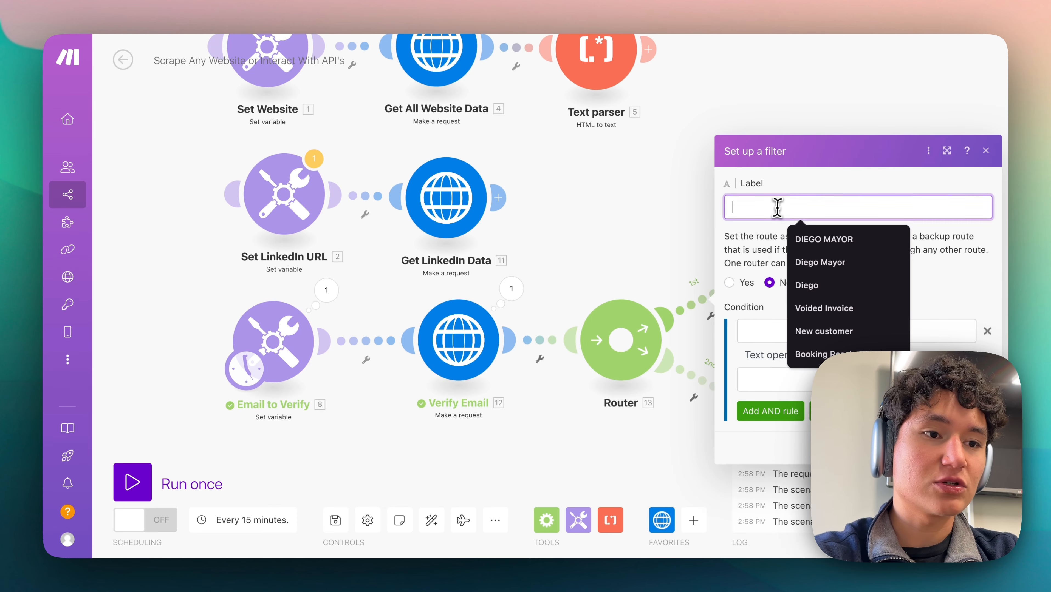
text(Good)
click(697, 347)
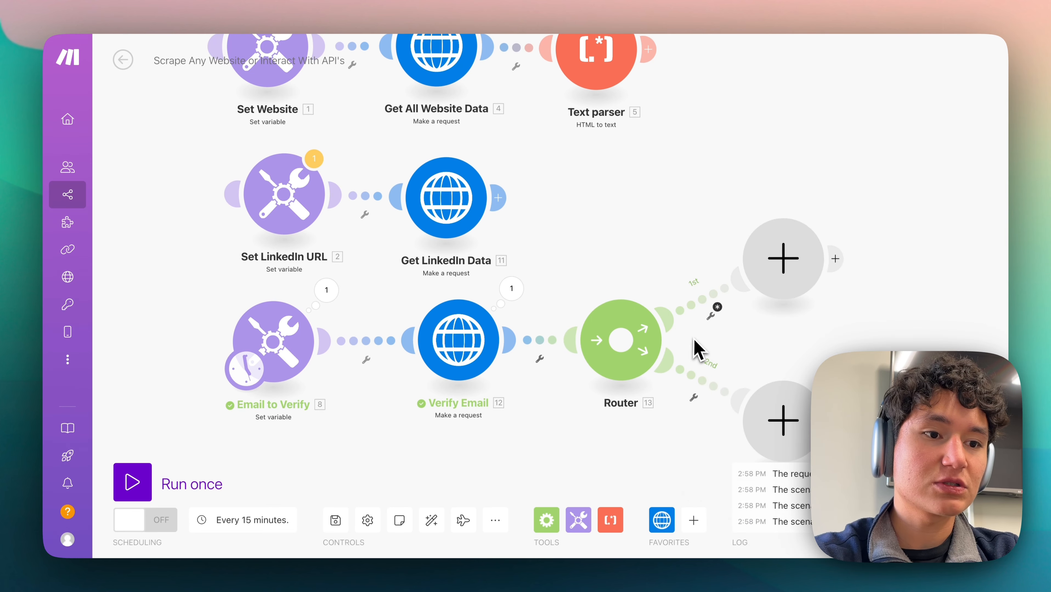
click(703, 375)
click(751, 286)
text(Bad)
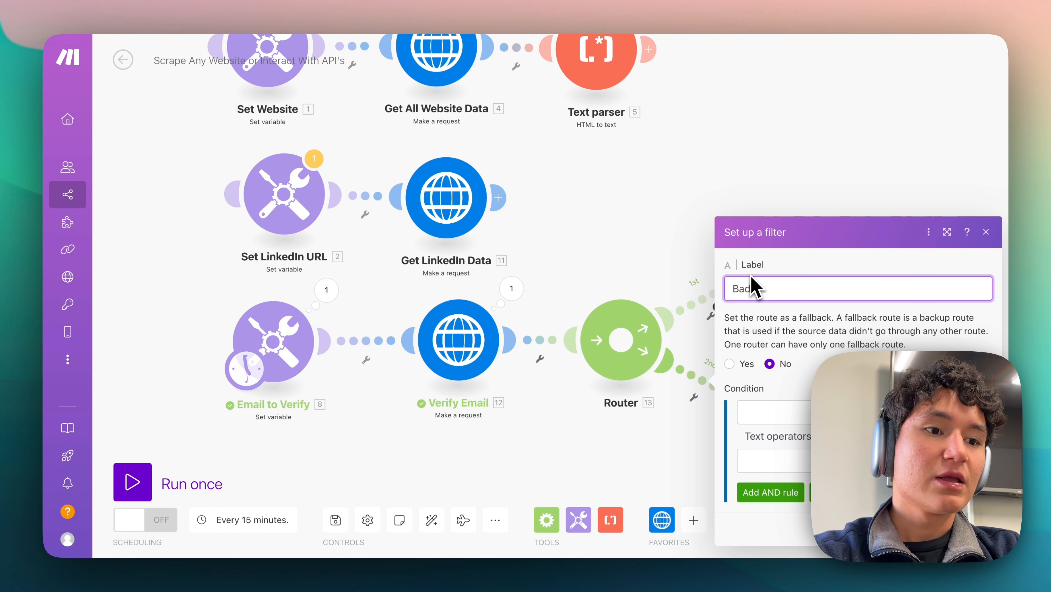
click(715, 211)
Step: Remove the router and its two empty routes from the end of the email verification chain
click(783, 262)
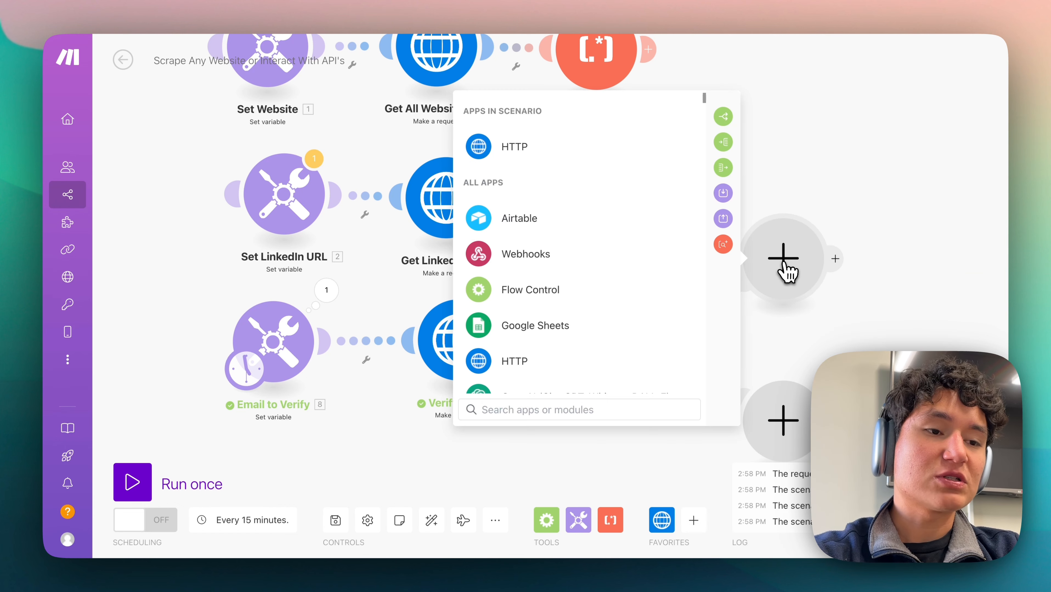
click(887, 211)
drag(741, 225, 712, 126)
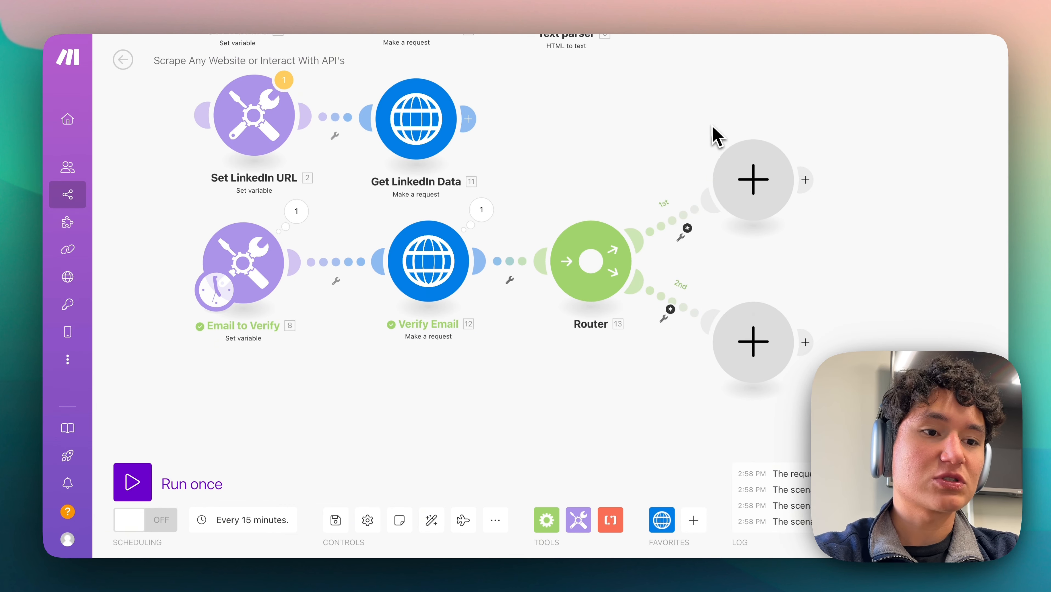
click(730, 331)
click(779, 286)
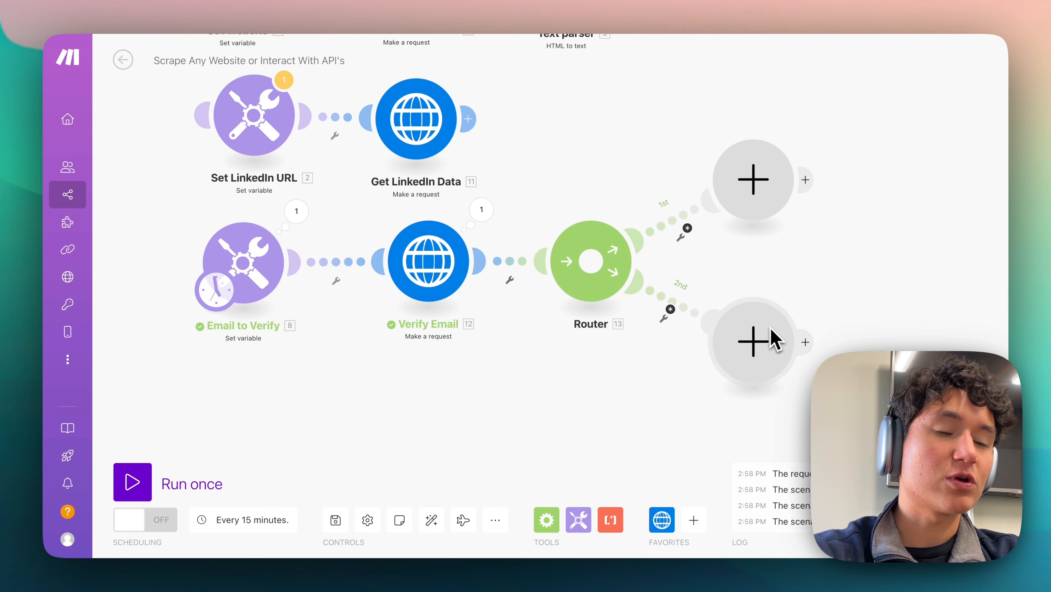
drag(802, 289, 759, 203)
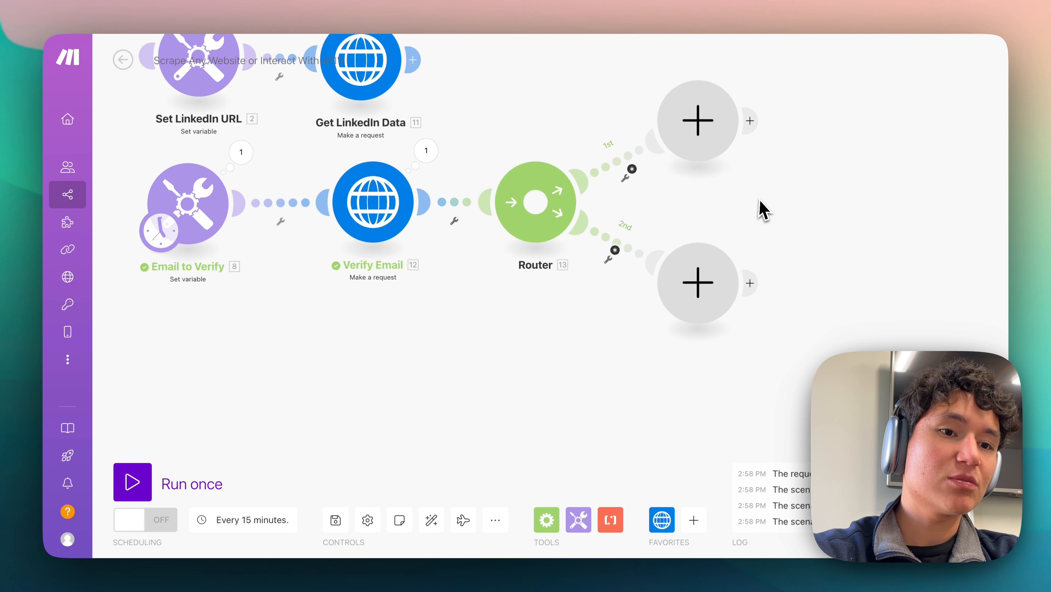
drag(769, 355, 771, 258)
key(Delete)
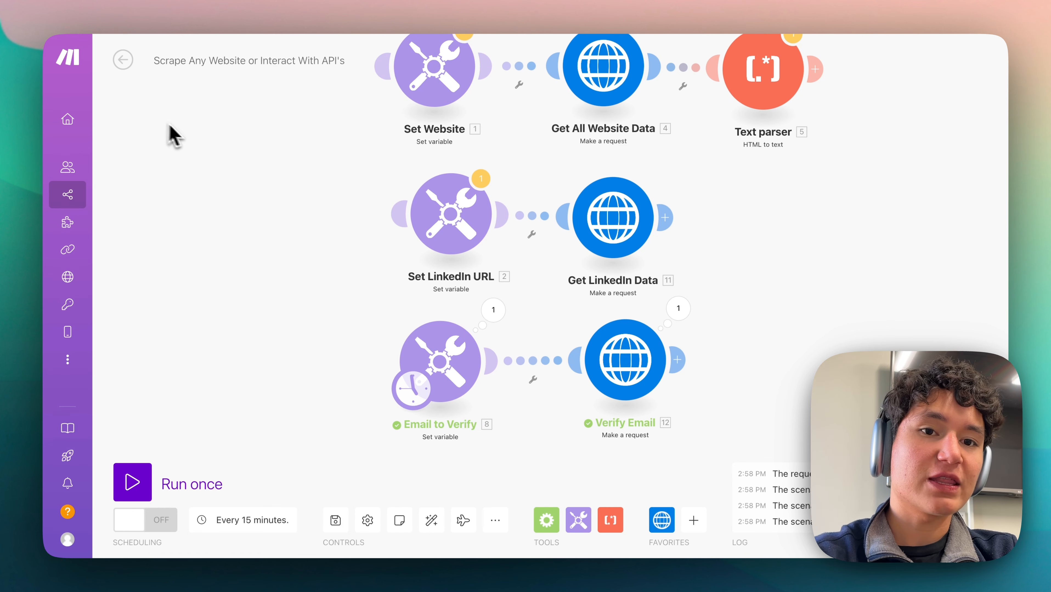
Step: Switch to the TikTok Re-Purpose to Other Platforms scenario and move the TikTok Campaign Management module farther from the HTTP module
scroll(222, 155, up, 3)
scroll(228, 169, right, 5)
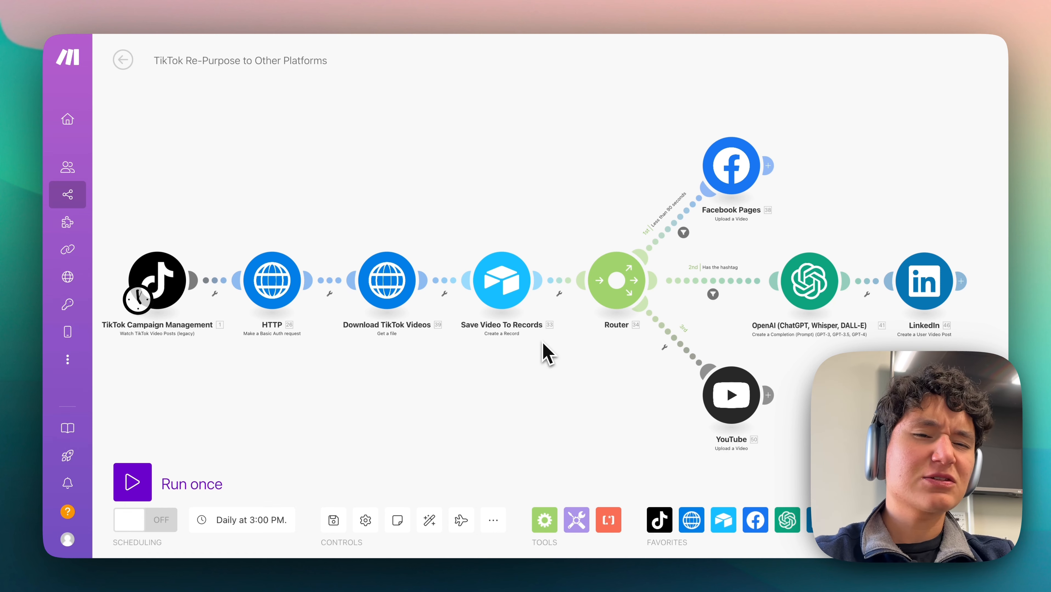
drag(235, 359, 407, 344)
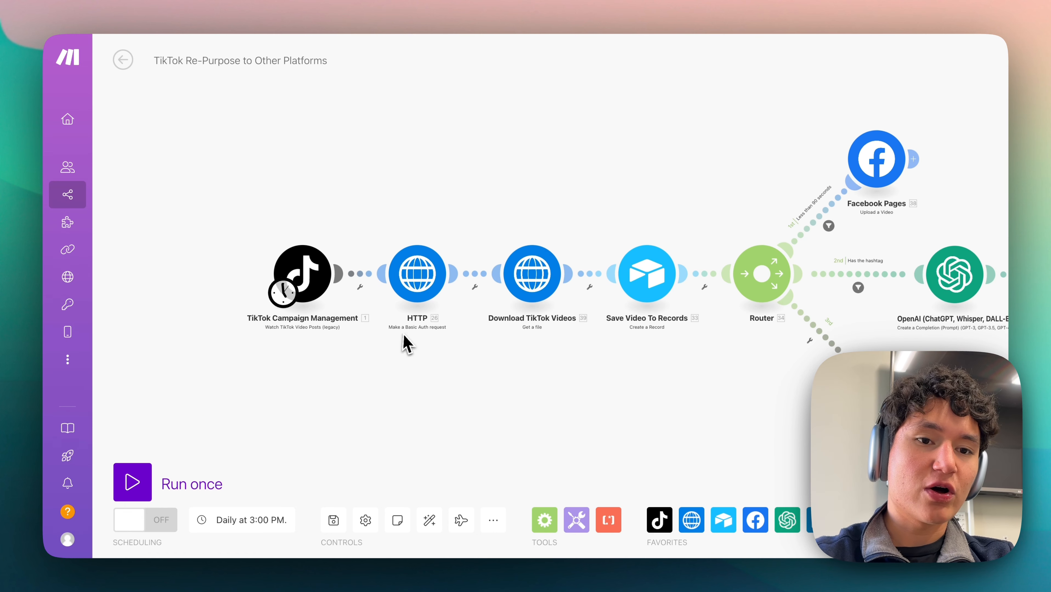
drag(312, 300, 236, 305)
drag(299, 325, 266, 325)
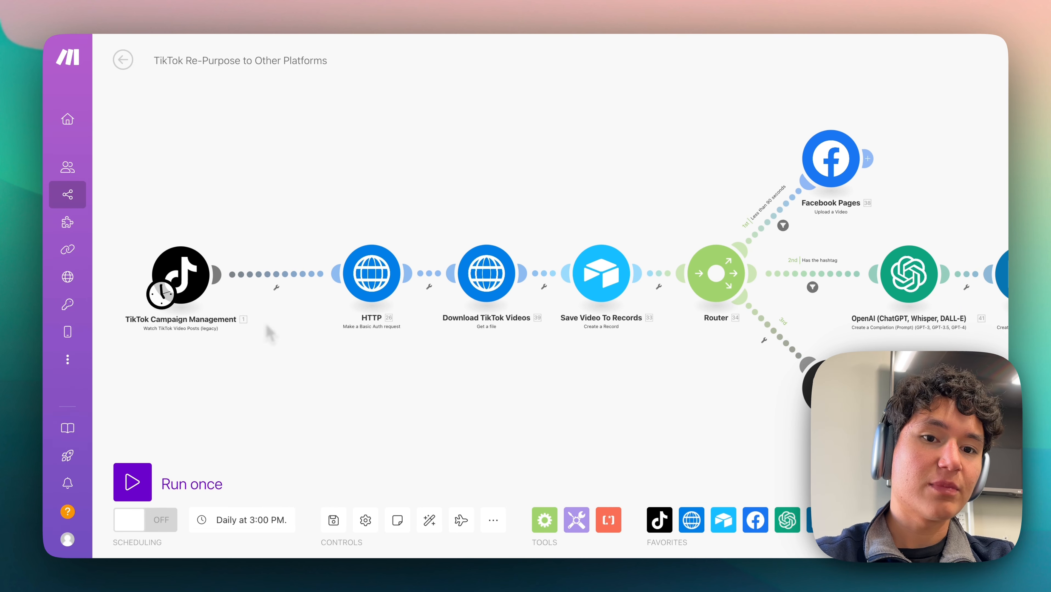
Step: Rename the TikTok Campaign Management module as New Video Uploaded
drag(270, 331, 382, 314)
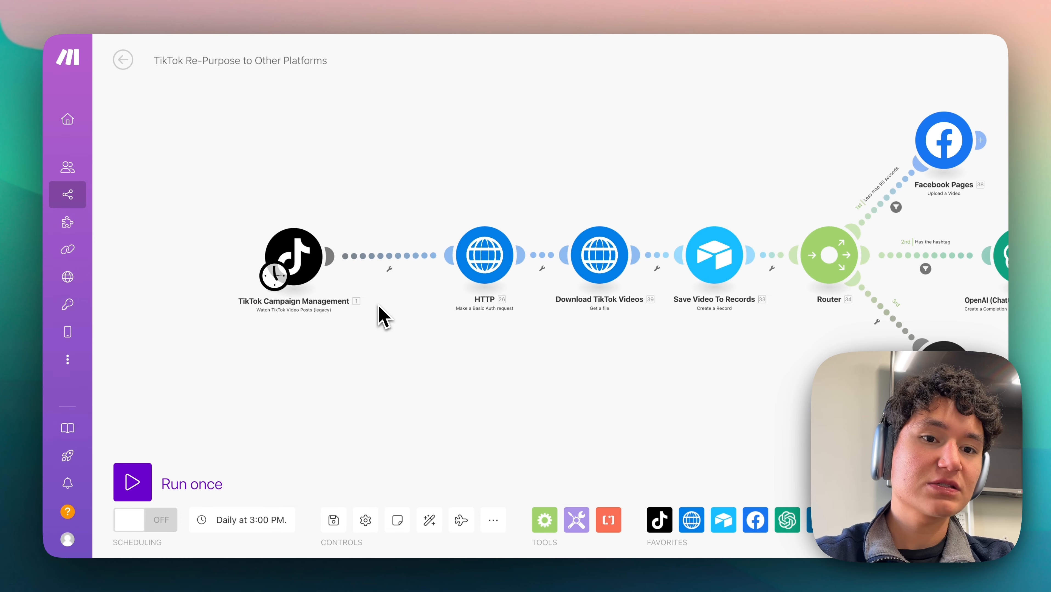
right_click(298, 279)
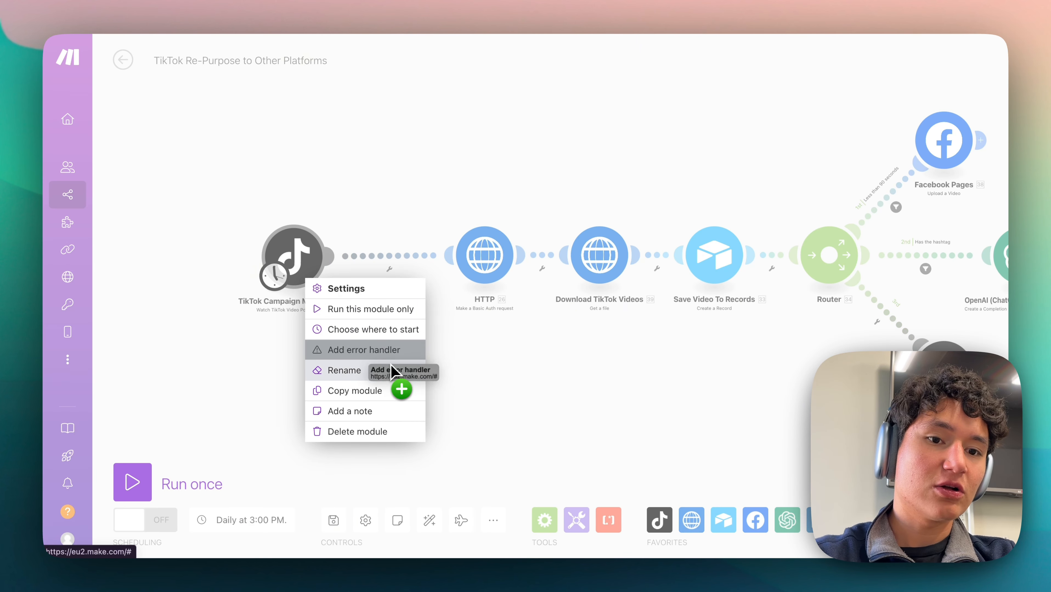
click(386, 371)
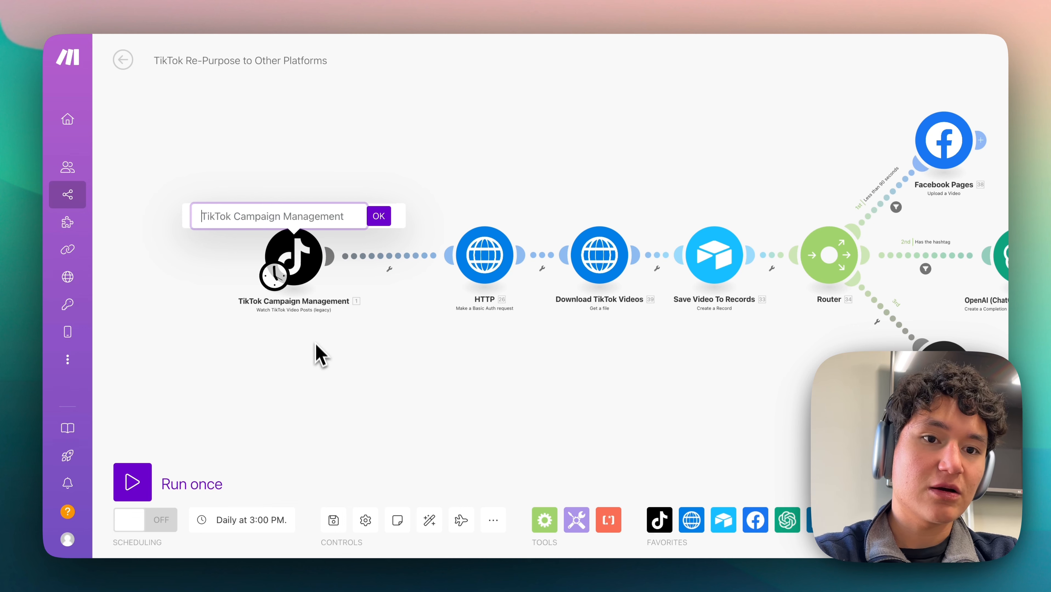
text(New Video Uploaded)
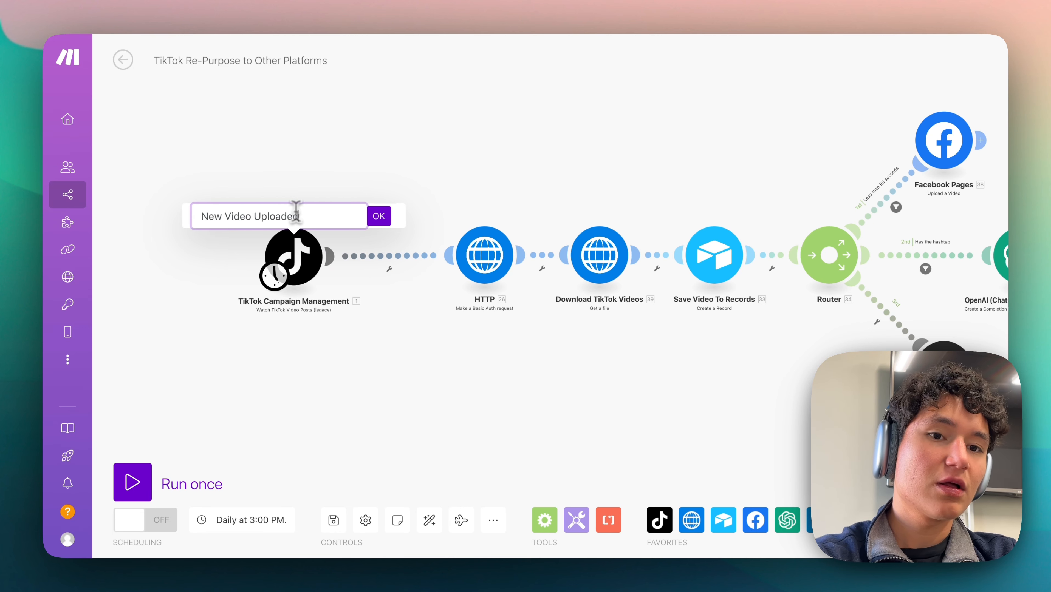
key(Return)
drag(448, 187, 370, 183)
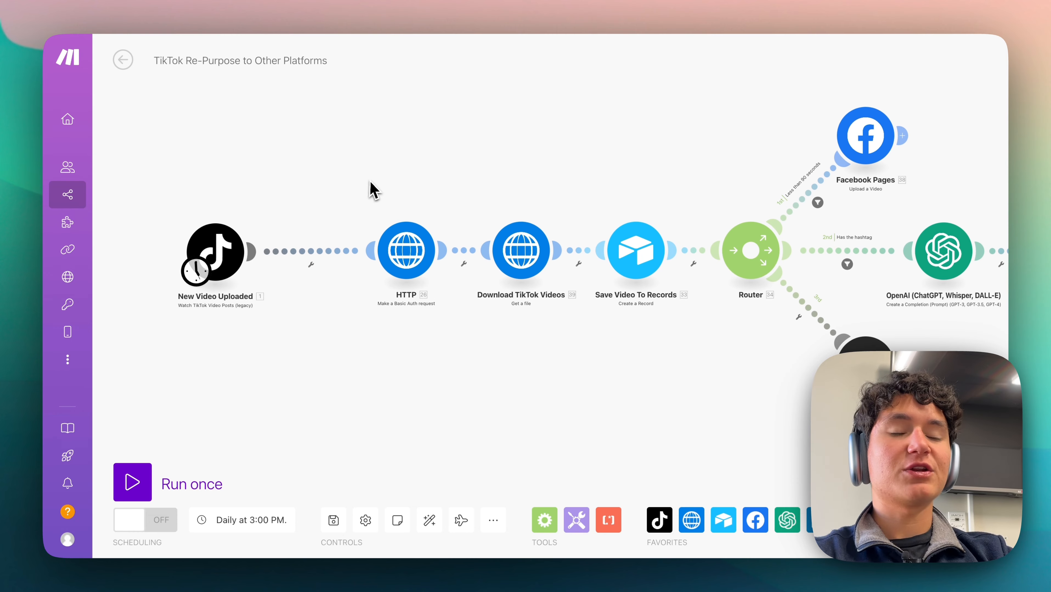